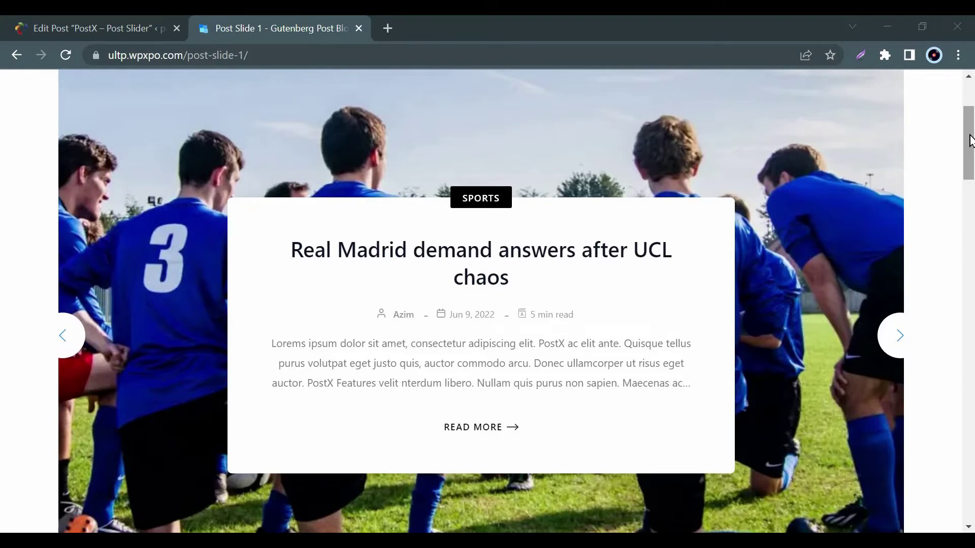
{"action": "scroll", "coordinate": [970, 140], "scroll_direction": "down", "scroll_amount": 1}
{"action": "scroll", "coordinate": [971, 140], "scroll_direction": "down", "scroll_amount": 2}
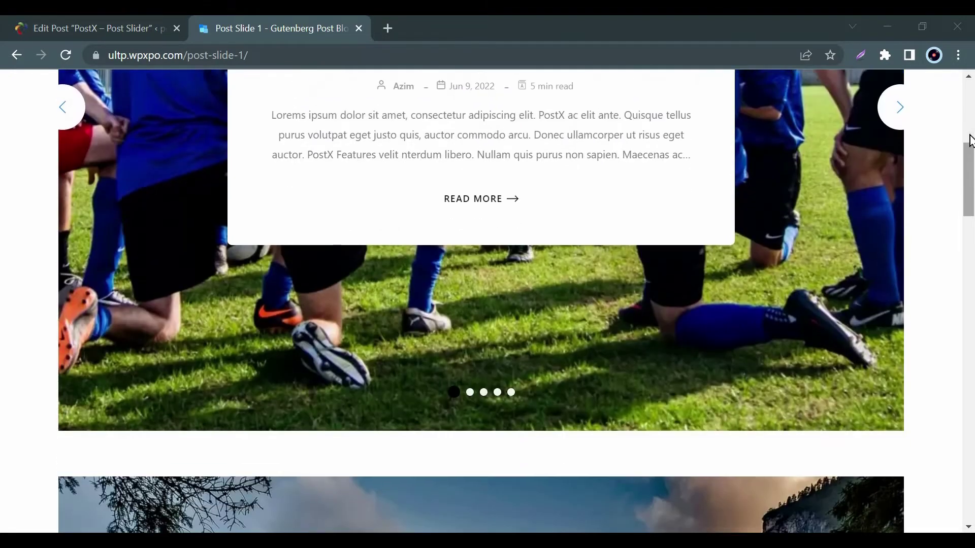
{"action": "scroll", "coordinate": [970, 140], "scroll_direction": "down", "scroll_amount": 2}
{"action": "scroll", "coordinate": [970, 140], "scroll_direction": "down", "scroll_amount": 1}
{"action": "scroll", "coordinate": [970, 140], "scroll_direction": "down", "scroll_amount": 2}
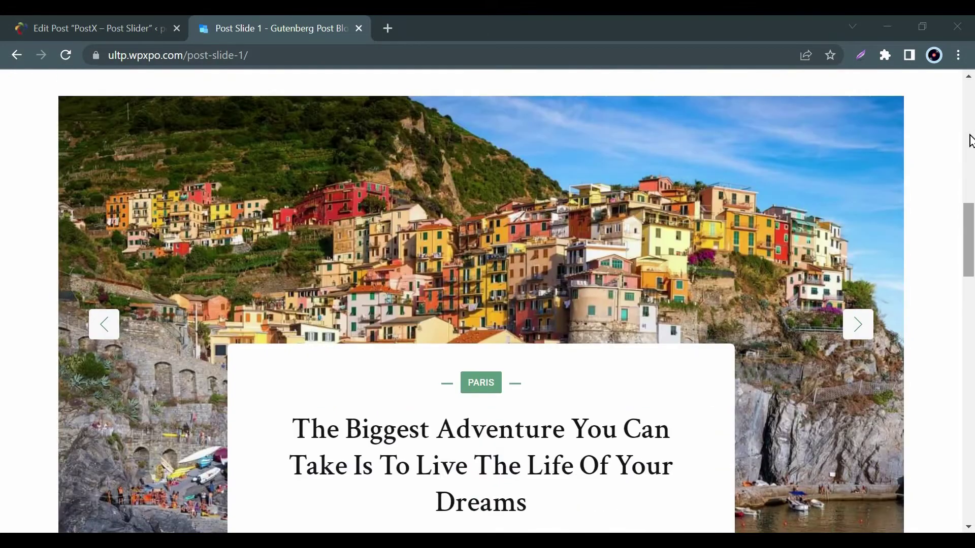
{"action": "scroll", "coordinate": [970, 140], "scroll_direction": "down", "scroll_amount": 1}
{"action": "scroll", "coordinate": [971, 141], "scroll_direction": "down", "scroll_amount": 2}
{"action": "scroll", "coordinate": [970, 140], "scroll_direction": "down", "scroll_amount": 2}
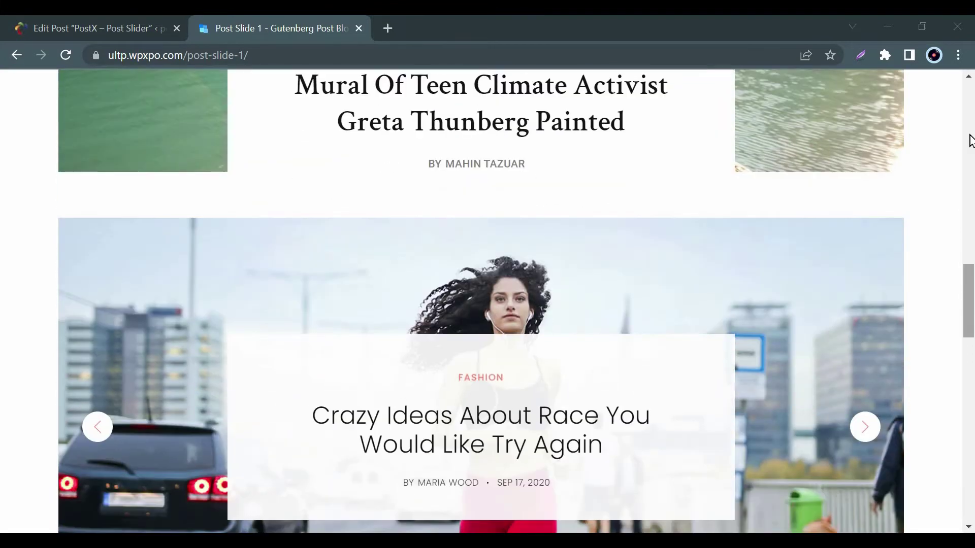
{"action": "scroll", "coordinate": [970, 140], "scroll_direction": "down", "scroll_amount": 1}
{"action": "scroll", "coordinate": [970, 140], "scroll_direction": "down", "scroll_amount": 1}
{"action": "scroll", "coordinate": [970, 140], "scroll_direction": "down", "scroll_amount": 2}
{"action": "scroll", "coordinate": [970, 140], "scroll_direction": "down", "scroll_amount": 2}
{"action": "scroll", "coordinate": [971, 140], "scroll_direction": "down", "scroll_amount": 1}
{"action": "scroll", "coordinate": [970, 140], "scroll_direction": "down", "scroll_amount": 1}
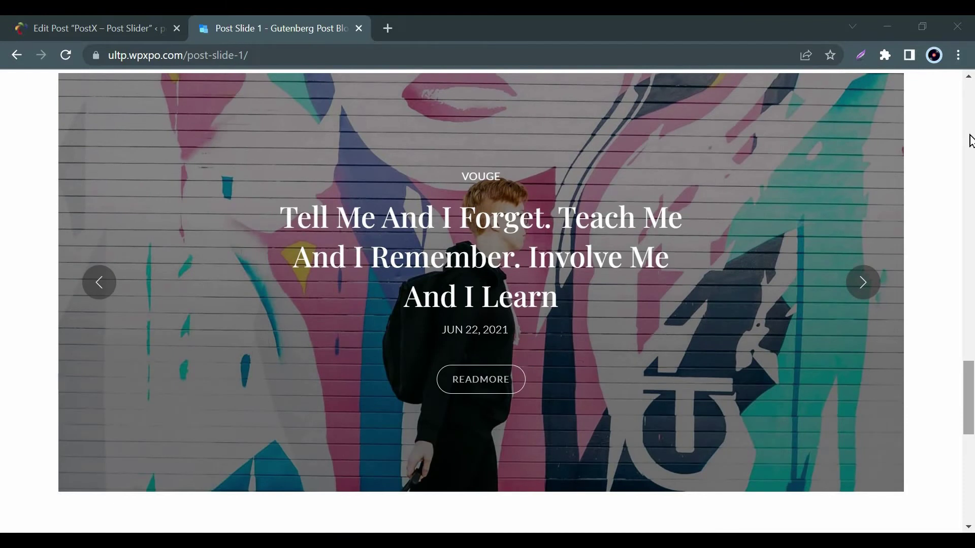
{"action": "scroll", "coordinate": [970, 141], "scroll_direction": "down", "scroll_amount": 1}
{"action": "scroll", "coordinate": [970, 140], "scroll_direction": "down", "scroll_amount": 1}
{"action": "scroll", "coordinate": [970, 140], "scroll_direction": "down", "scroll_amount": 2}
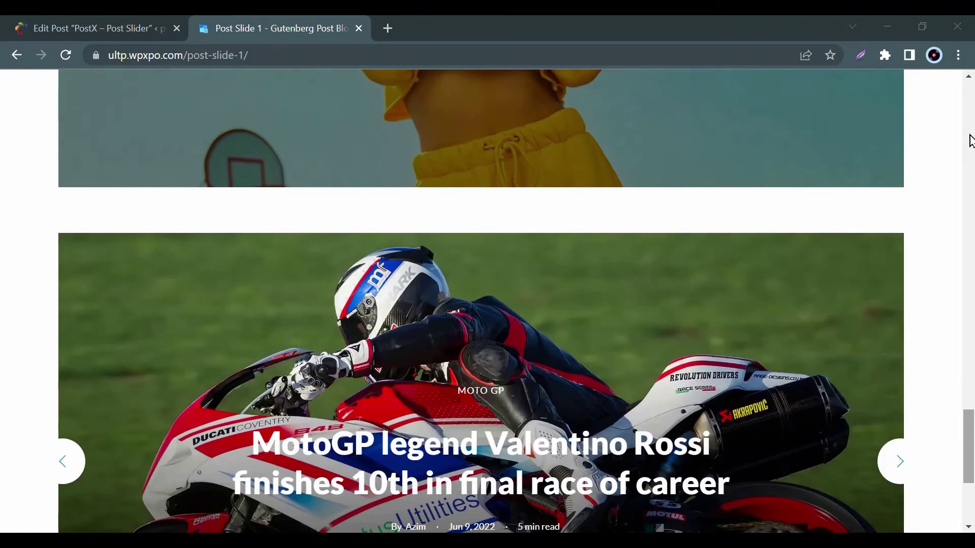
{"action": "scroll", "coordinate": [970, 141], "scroll_direction": "down", "scroll_amount": 2}
{"action": "scroll", "coordinate": [970, 140], "scroll_direction": "down", "scroll_amount": 1}
{"action": "scroll", "coordinate": [970, 140], "scroll_direction": "up", "scroll_amount": 1}
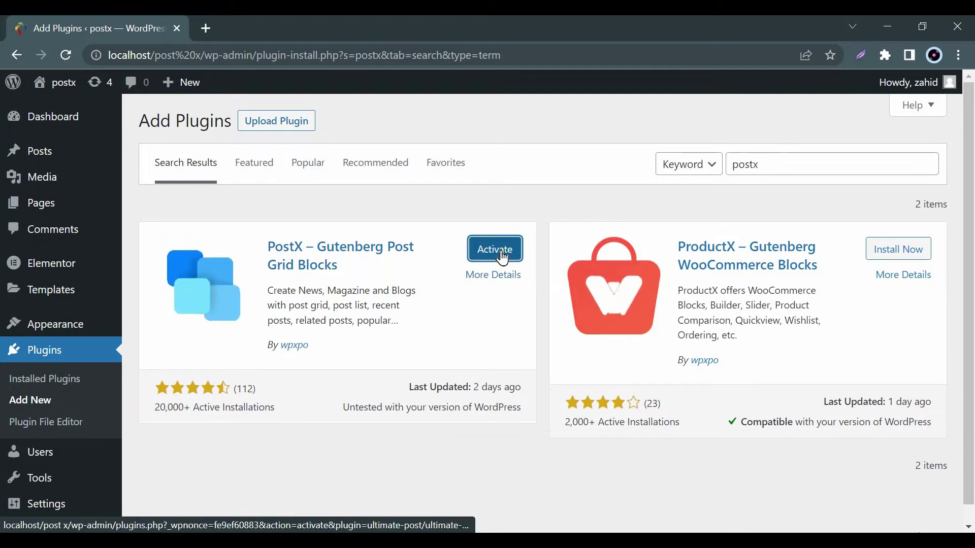
Step: Activate PostX – Gutenberg Post Grid Blocks from the plugin search results
{"action": "left_click", "coordinate": [500, 256]}
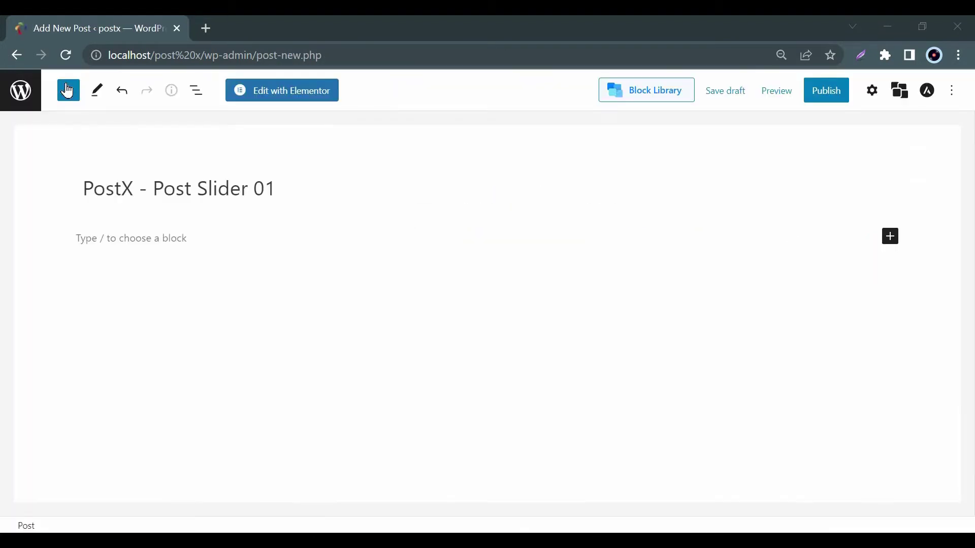
Step: Insert a Post Slider #1 block into the post body and show its block settings
{"action": "left_click", "coordinate": [67, 90]}
{"action": "mouse_move", "coordinate": [113, 263]}
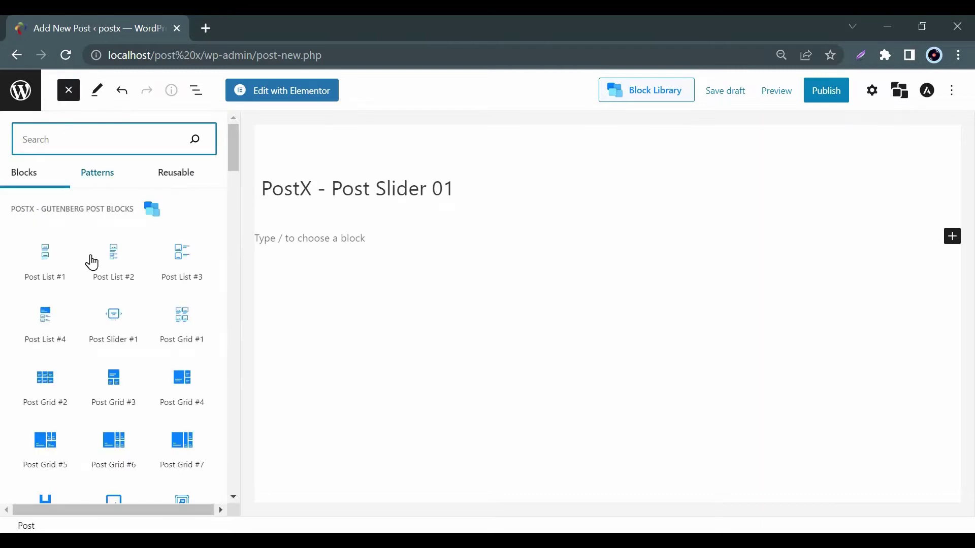
{"action": "mouse_move", "coordinate": [104, 321]}
{"action": "left_mouse_down"}
{"action": "mouse_move", "coordinate": [505, 261]}
{"action": "mouse_move", "coordinate": [510, 238]}
{"action": "left_mouse_up"}
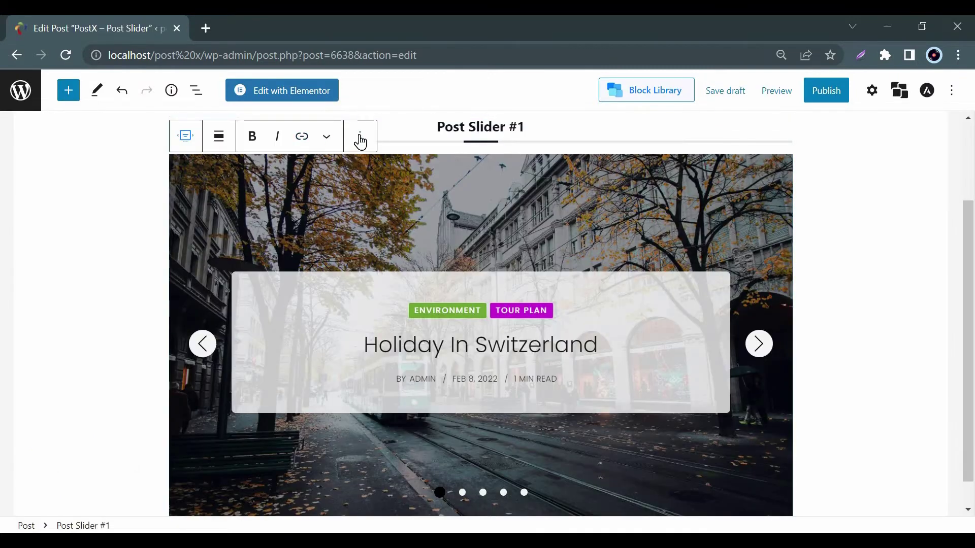
{"action": "left_click", "coordinate": [360, 136]}
{"action": "left_click", "coordinate": [382, 188]}
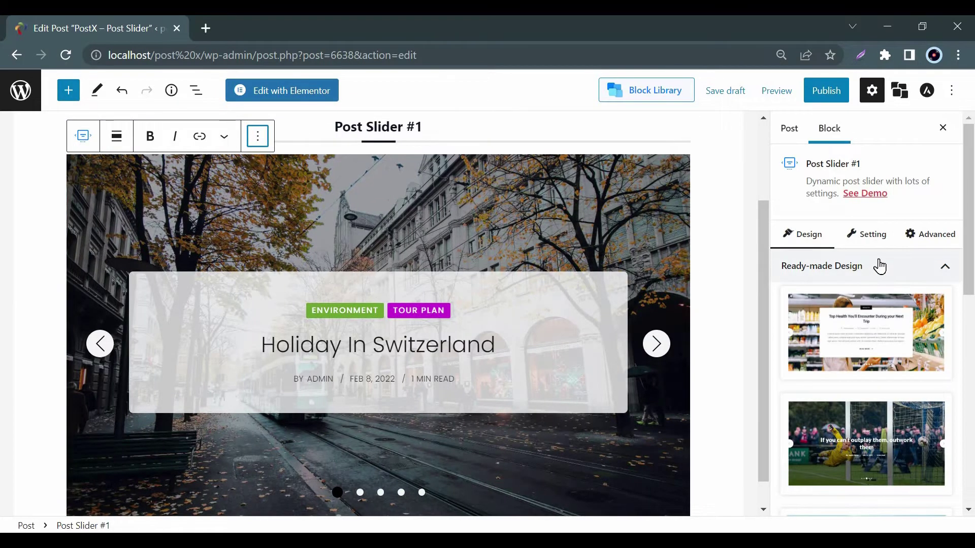
{"action": "scroll", "coordinate": [879, 266], "scroll_direction": "down", "scroll_amount": 2}
{"action": "scroll", "coordinate": [879, 265], "scroll_direction": "down", "scroll_amount": 2}
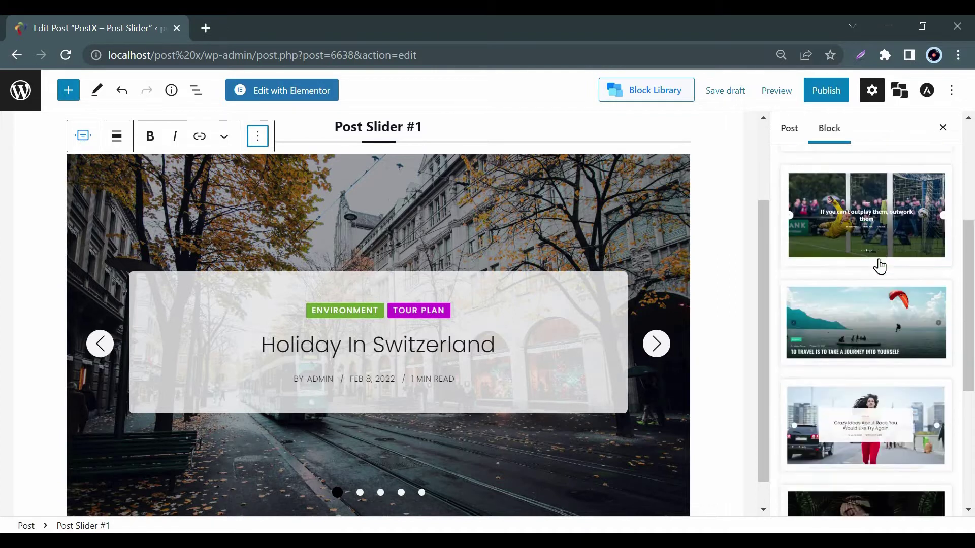
{"action": "scroll", "coordinate": [880, 265], "scroll_direction": "down", "scroll_amount": 2}
{"action": "scroll", "coordinate": [879, 266], "scroll_direction": "down", "scroll_amount": 2}
{"action": "scroll", "coordinate": [880, 265], "scroll_direction": "down", "scroll_amount": 3}
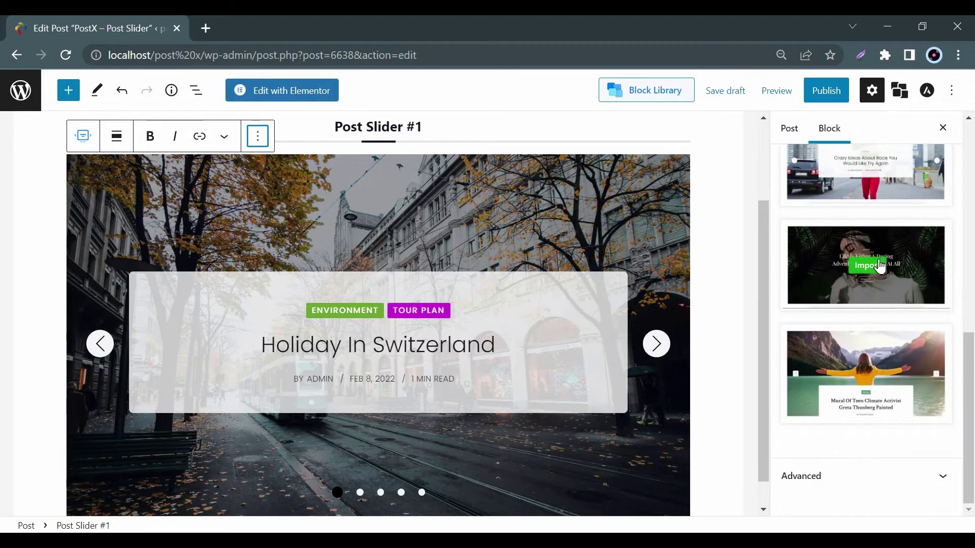
Step: In the General settings, try Number of Slide 2 and return it to 1
{"action": "left_click", "coordinate": [880, 265]}
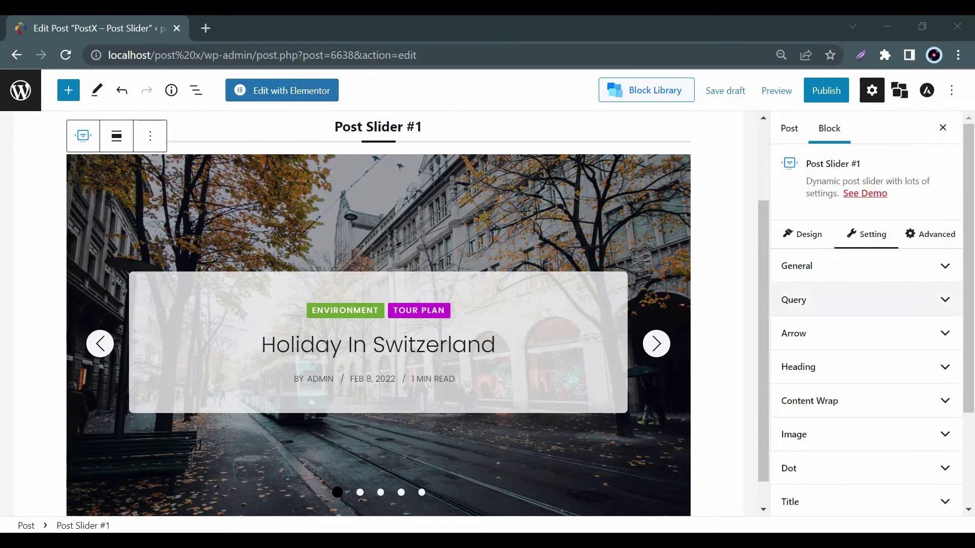
{"action": "left_click", "coordinate": [942, 276]}
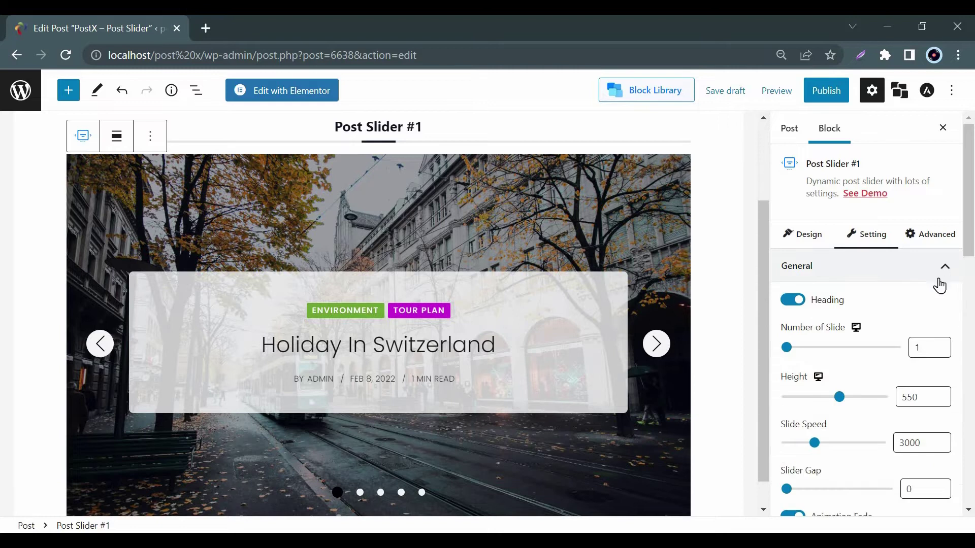
{"action": "left_click", "coordinate": [808, 349]}
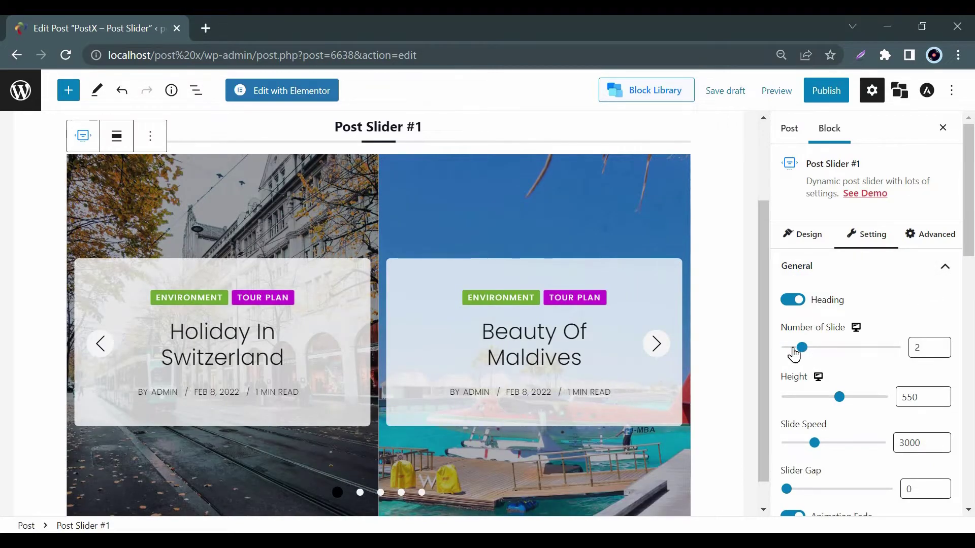
{"action": "left_click", "coordinate": [792, 353]}
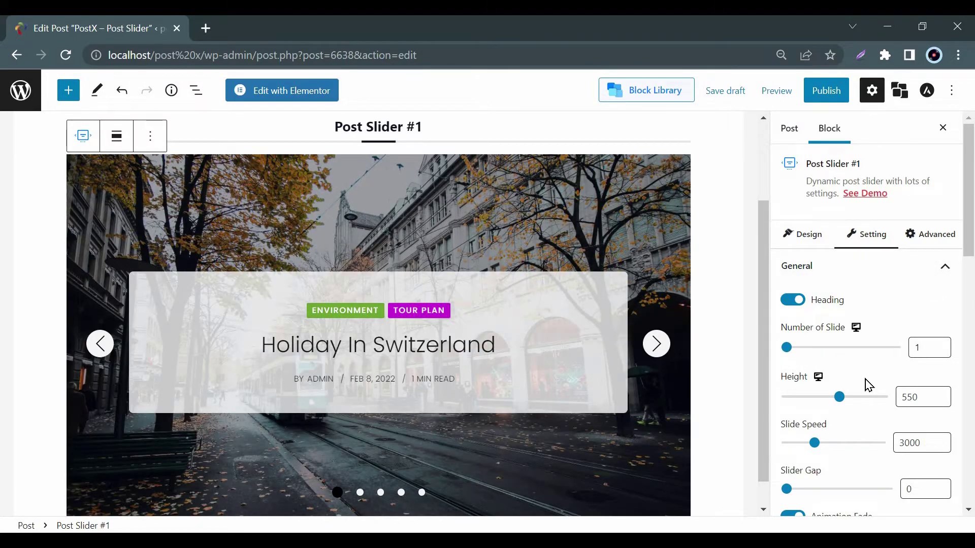
{"action": "scroll", "coordinate": [865, 386], "scroll_direction": "down", "scroll_amount": 2}
{"action": "scroll", "coordinate": [866, 384], "scroll_direction": "down", "scroll_amount": 2}
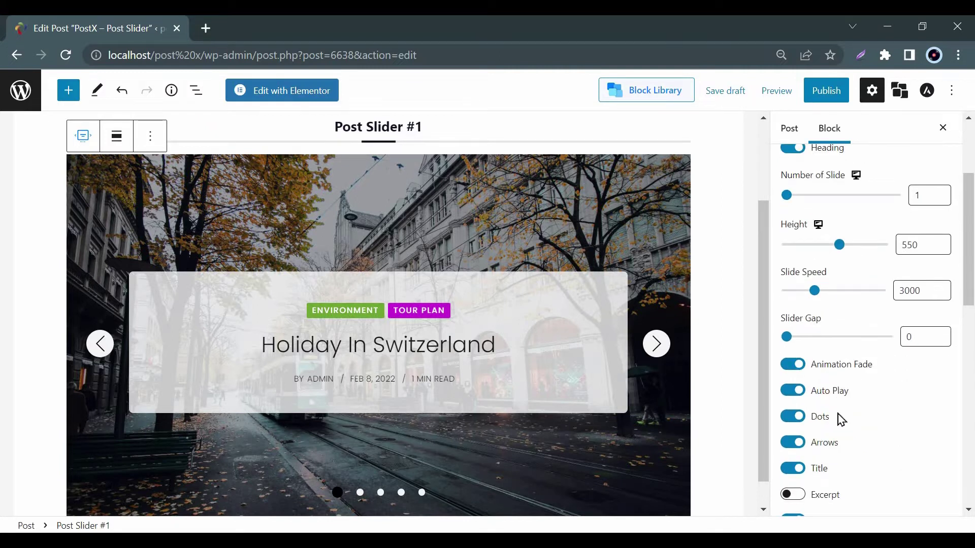
{"action": "scroll", "coordinate": [835, 453], "scroll_direction": "down", "scroll_amount": 2}
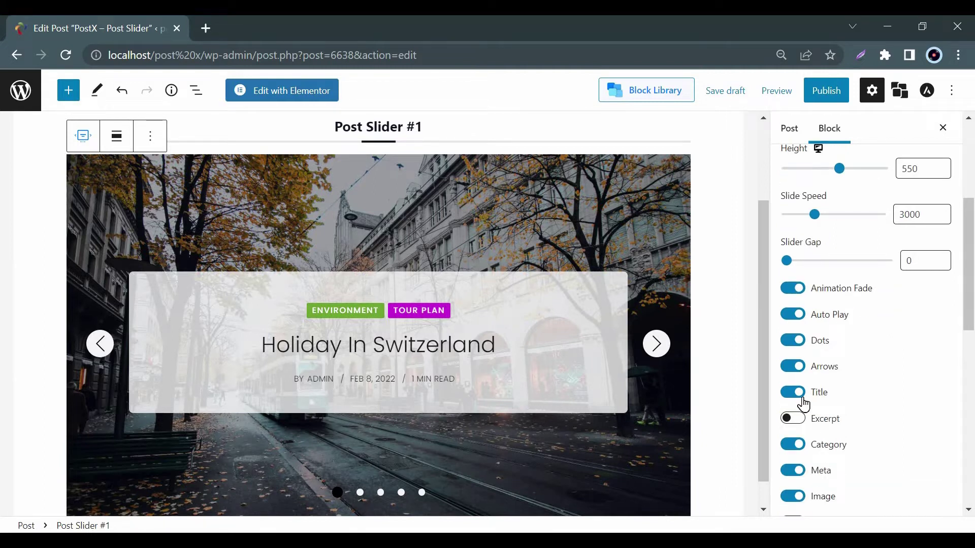
Step: Toggle Title, Excerpt, Category and Meta off and back on for the slides
{"action": "left_click", "coordinate": [794, 392]}
{"action": "left_click", "coordinate": [796, 394]}
{"action": "left_click", "coordinate": [793, 419]}
{"action": "left_click", "coordinate": [794, 418]}
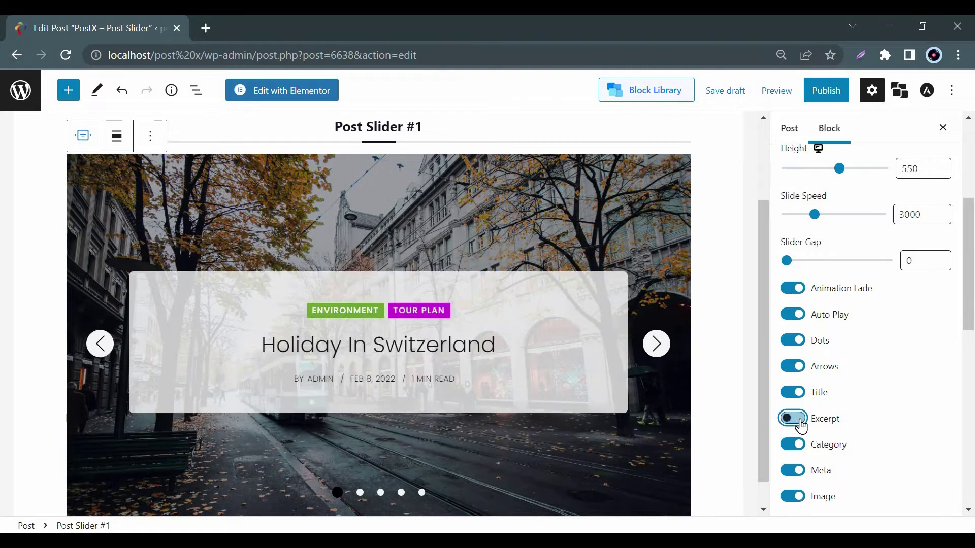
{"action": "left_click", "coordinate": [794, 445]}
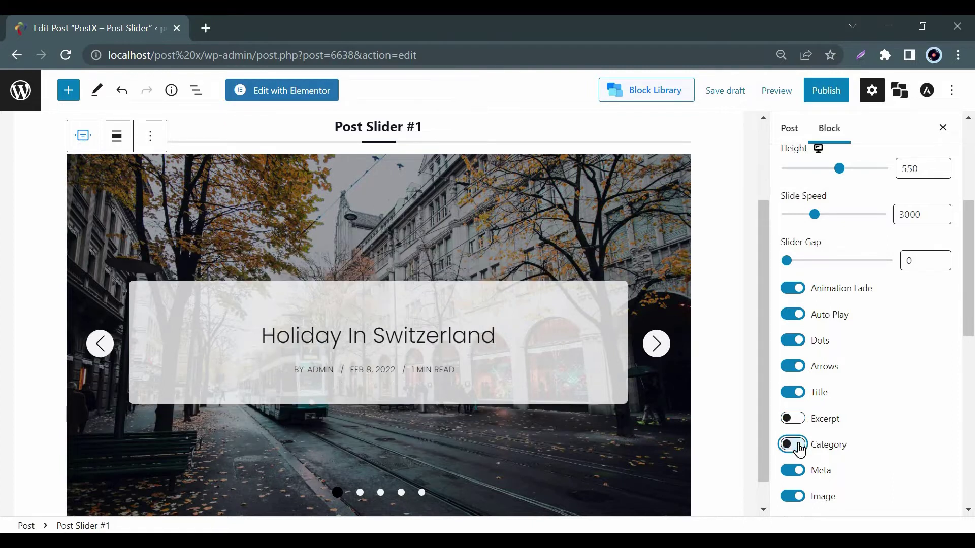
{"action": "left_click", "coordinate": [793, 445]}
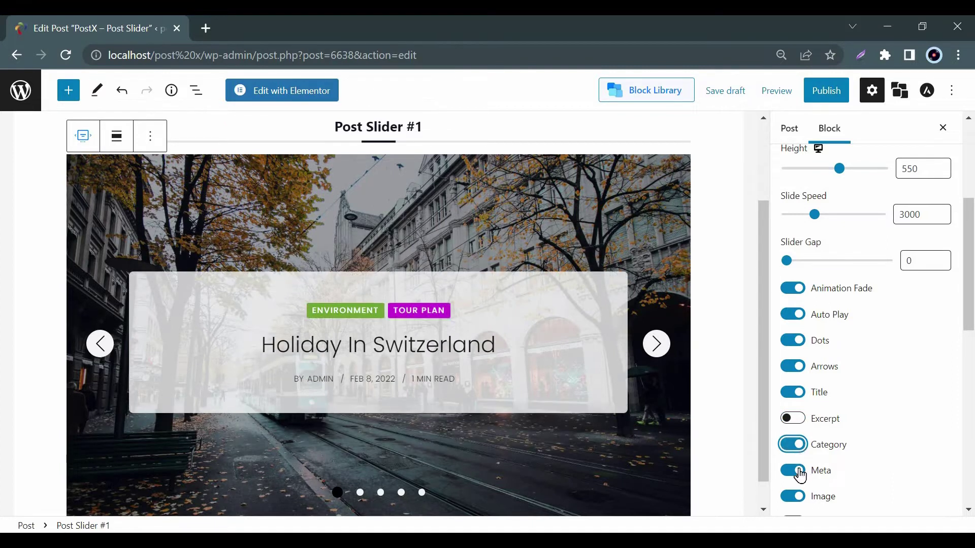
{"action": "left_click", "coordinate": [794, 471]}
{"action": "left_click", "coordinate": [794, 471]}
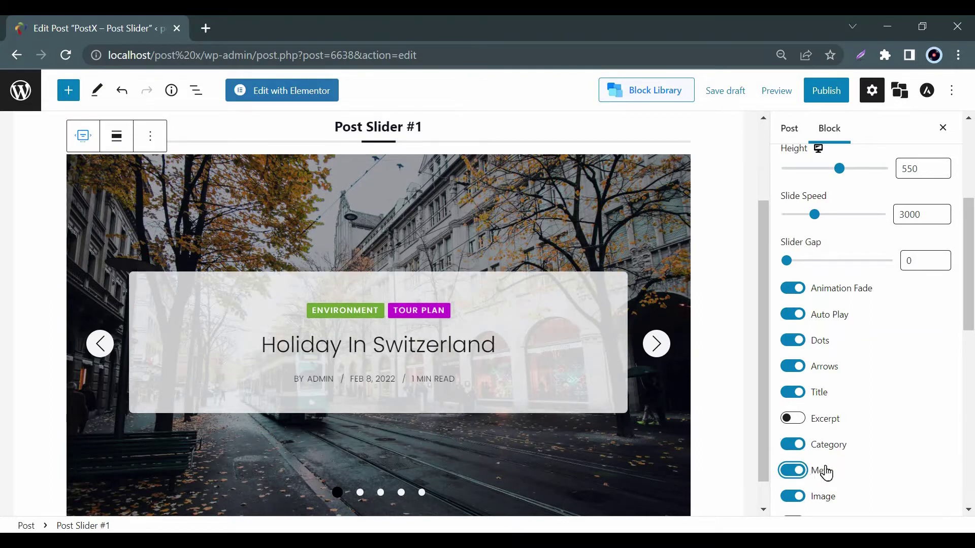
{"action": "scroll", "coordinate": [961, 447], "scroll_direction": "up", "scroll_amount": 1}
{"action": "scroll", "coordinate": [962, 447], "scroll_direction": "up", "scroll_amount": 1}
{"action": "scroll", "coordinate": [961, 447], "scroll_direction": "up", "scroll_amount": 1}
{"action": "scroll", "coordinate": [963, 397], "scroll_direction": "up", "scroll_amount": 1}
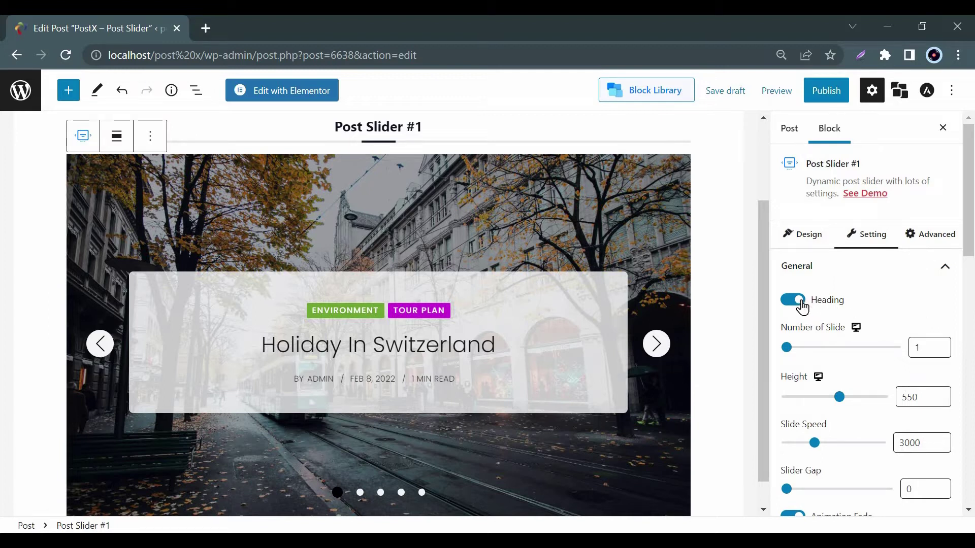
{"action": "left_click", "coordinate": [793, 300]}
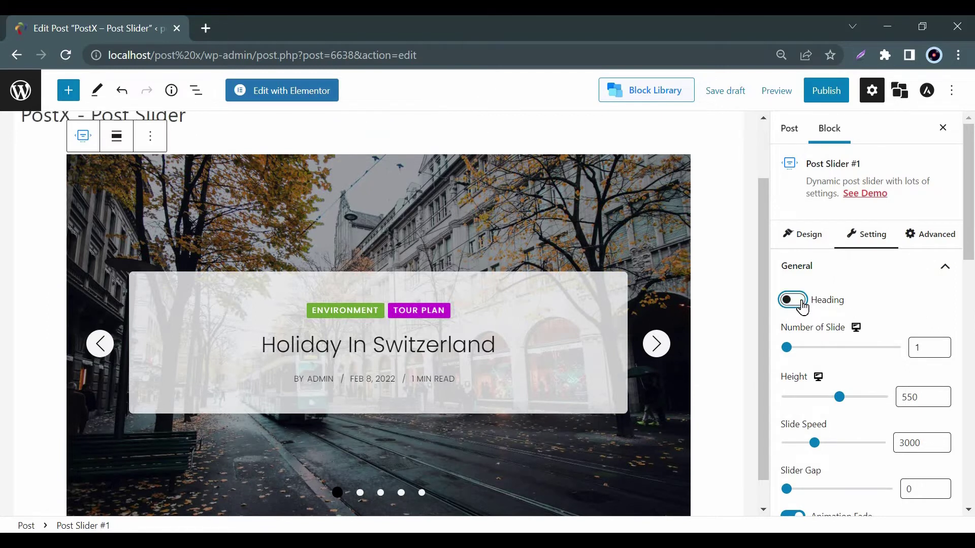
{"action": "left_click", "coordinate": [793, 300]}
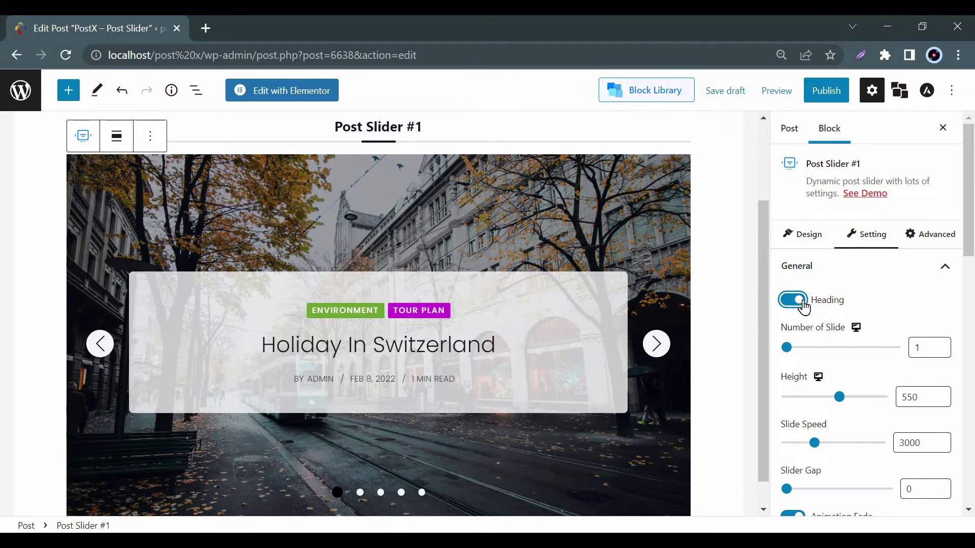
{"action": "left_click_drag", "start_coordinate": [967, 244], "coordinate": [969, 495]}
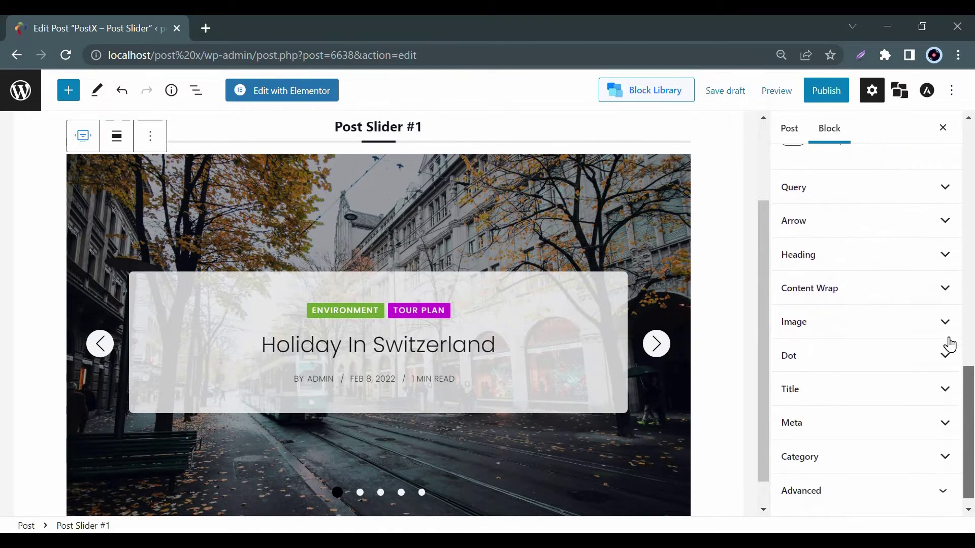
{"action": "left_click", "coordinate": [923, 260]}
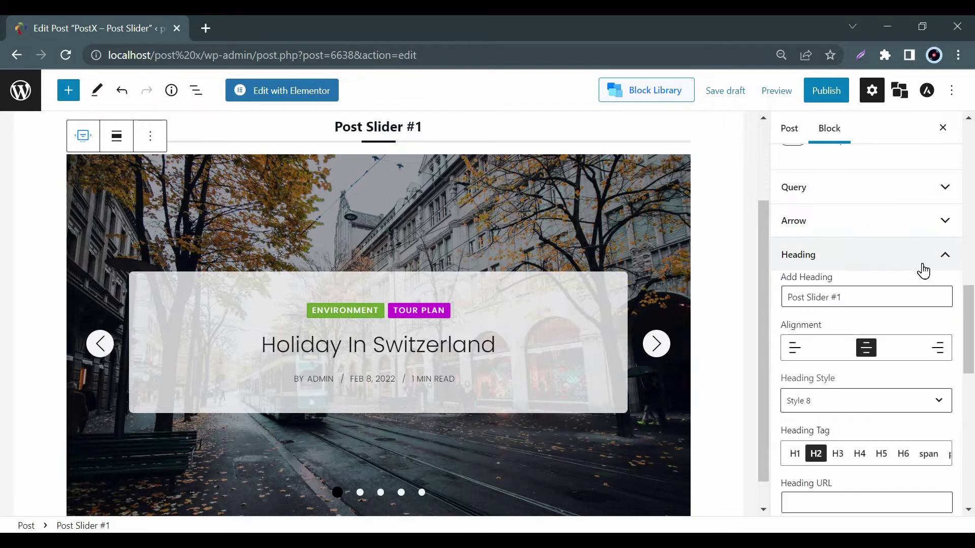
Step: In the Query panel keep Post as source and set Taxonomy to Multiple Taxonomy
{"action": "left_click", "coordinate": [923, 263]}
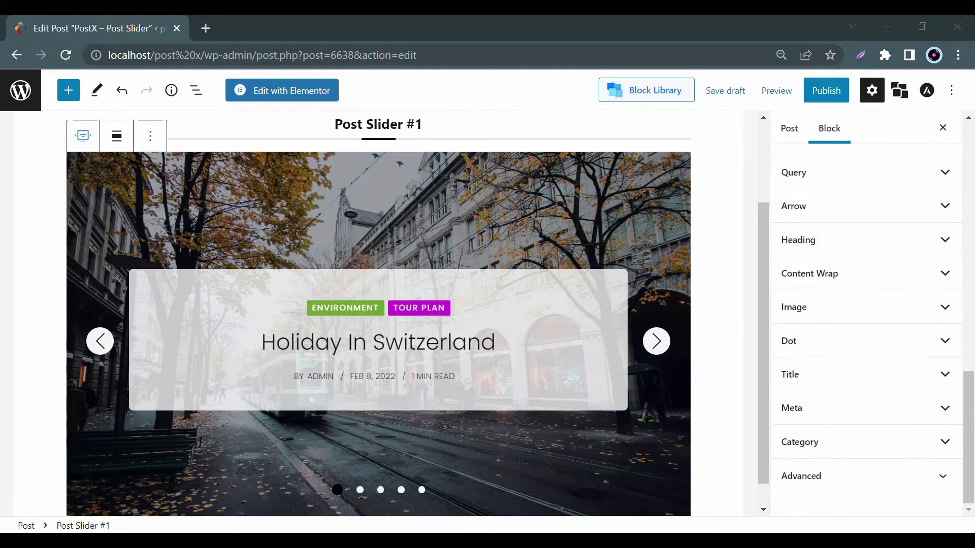
{"action": "left_click", "coordinate": [949, 181]}
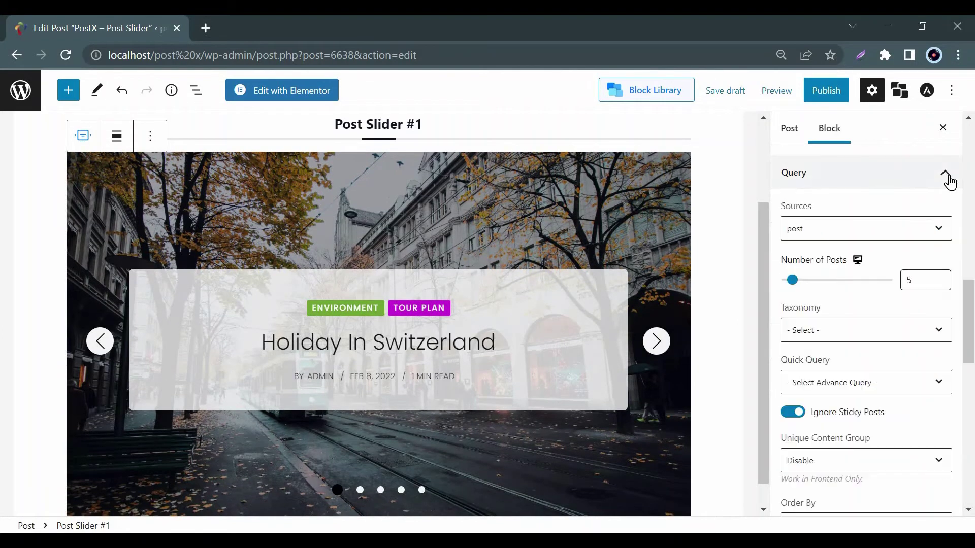
{"action": "left_click", "coordinate": [937, 229]}
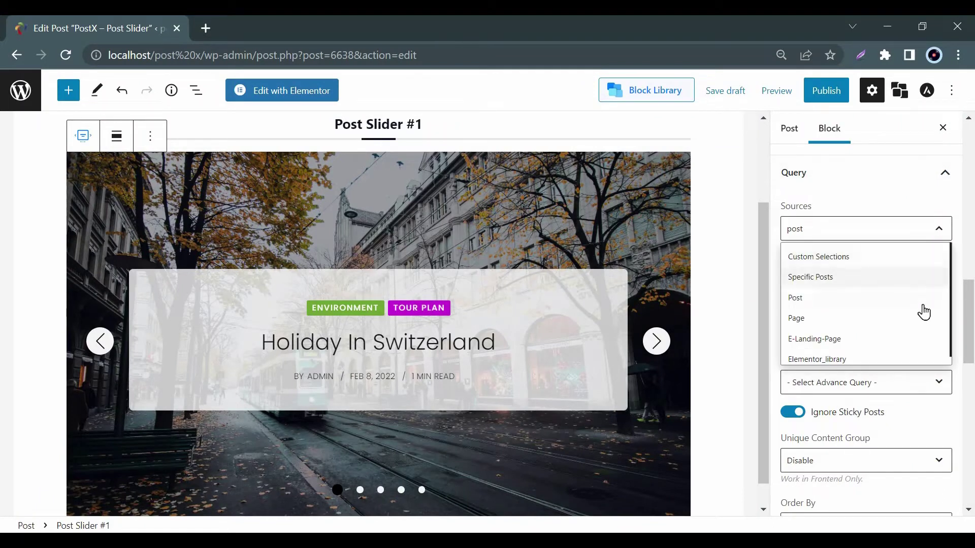
{"action": "left_click", "coordinate": [956, 342]}
{"action": "scroll", "coordinate": [956, 342], "scroll_direction": "down", "scroll_amount": 1}
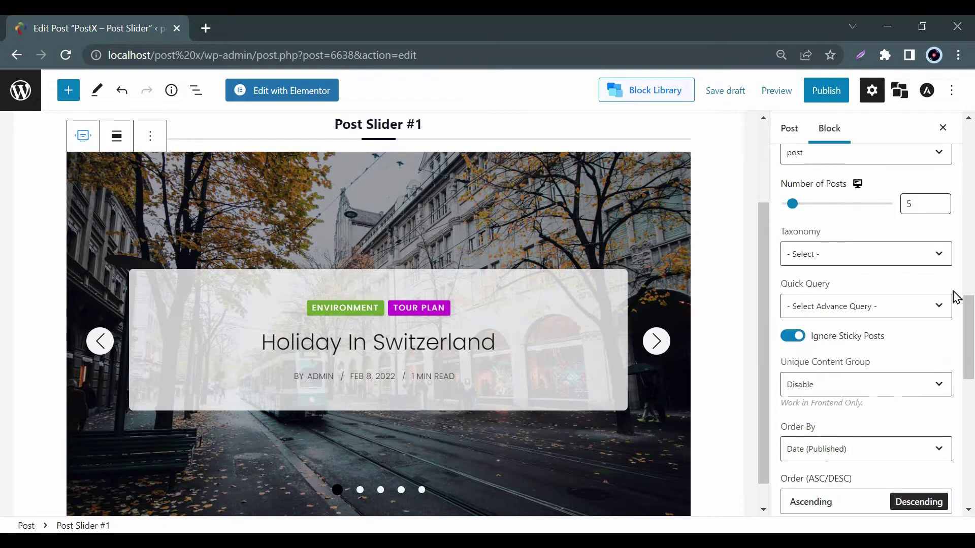
{"action": "left_click", "coordinate": [943, 260]}
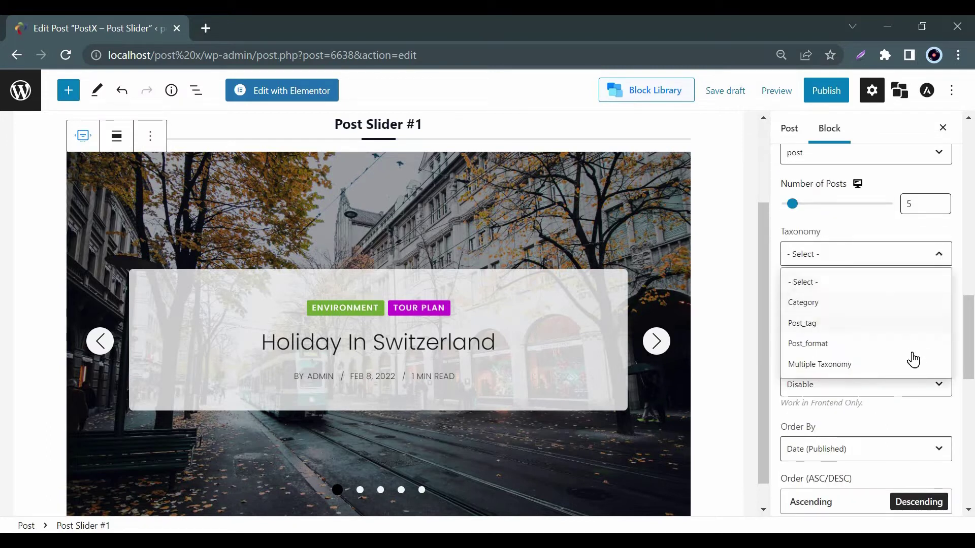
{"action": "left_click", "coordinate": [911, 372]}
{"action": "scroll", "coordinate": [930, 320], "scroll_direction": "down", "scroll_amount": 1}
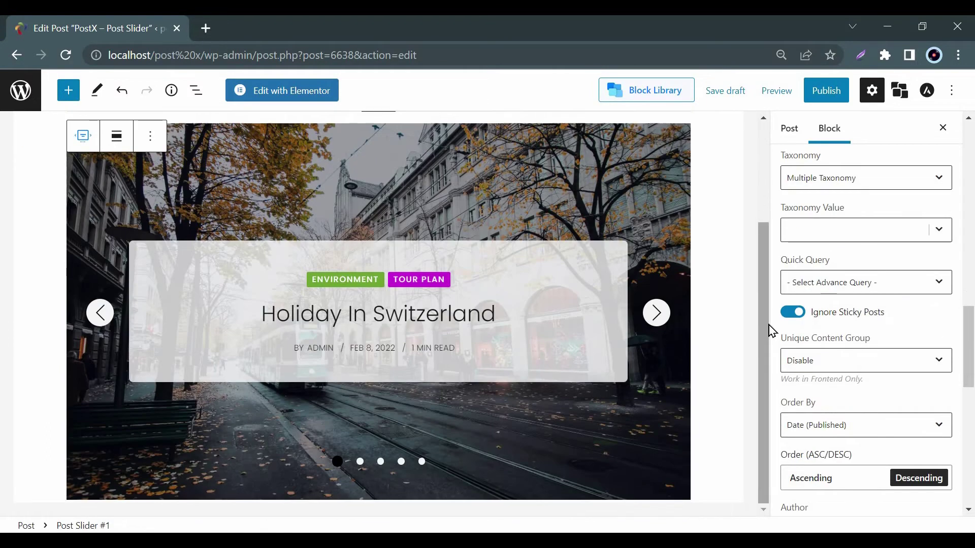
Step: Review the Taxonomy Value, Quick Query and Unique Content Group lists without changing them
{"action": "left_click", "coordinate": [938, 238]}
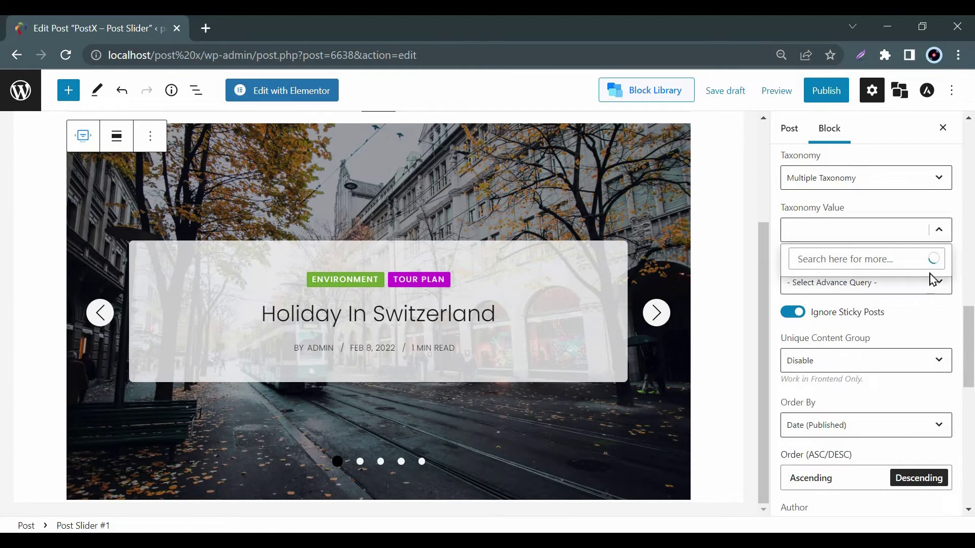
{"action": "scroll", "coordinate": [930, 293], "scroll_direction": "down", "scroll_amount": 2}
{"action": "scroll", "coordinate": [931, 293], "scroll_direction": "down", "scroll_amount": 1}
{"action": "scroll", "coordinate": [942, 289], "scroll_direction": "down", "scroll_amount": 1}
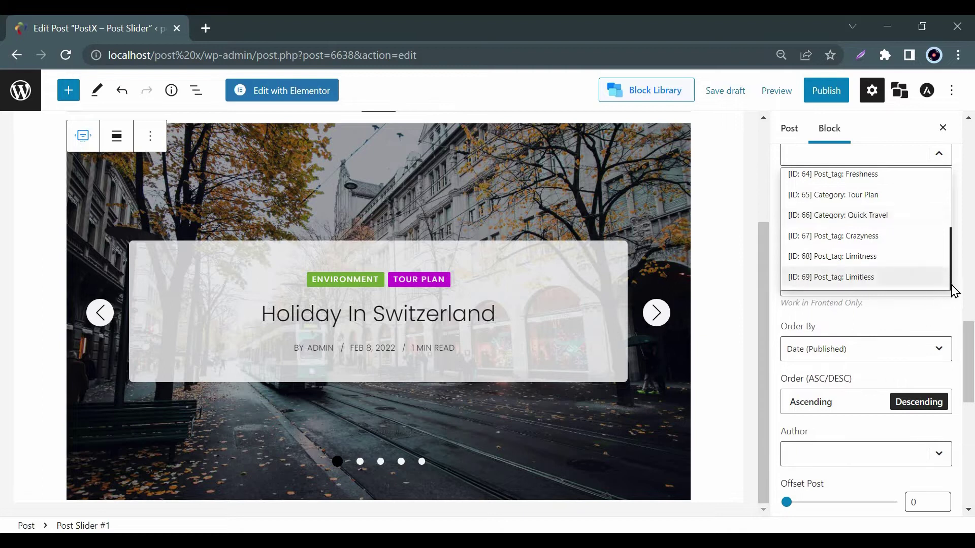
{"action": "left_click", "coordinate": [953, 288]}
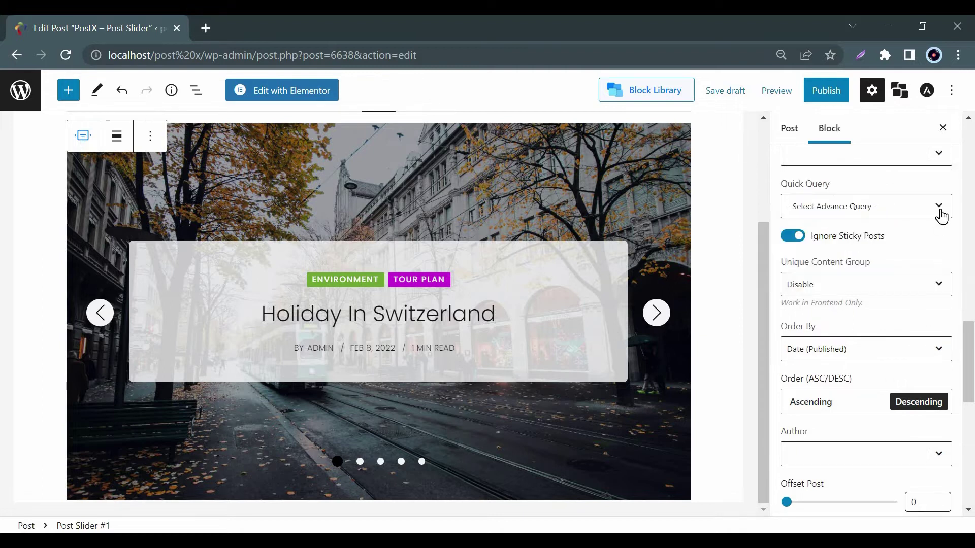
{"action": "left_click", "coordinate": [941, 215]}
{"action": "scroll", "coordinate": [928, 263], "scroll_direction": "down", "scroll_amount": 1}
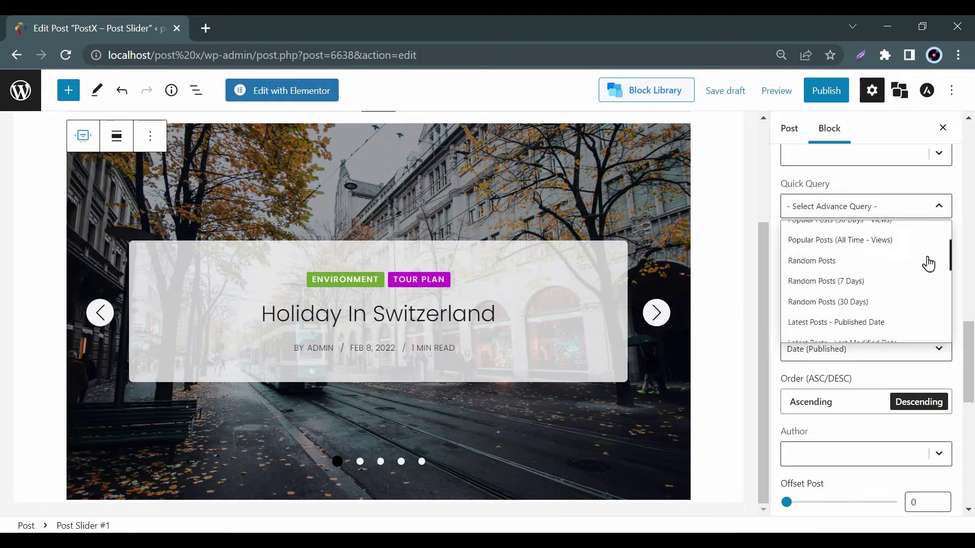
{"action": "scroll", "coordinate": [927, 263], "scroll_direction": "down", "scroll_amount": 2}
{"action": "scroll", "coordinate": [931, 263], "scroll_direction": "down", "scroll_amount": 2}
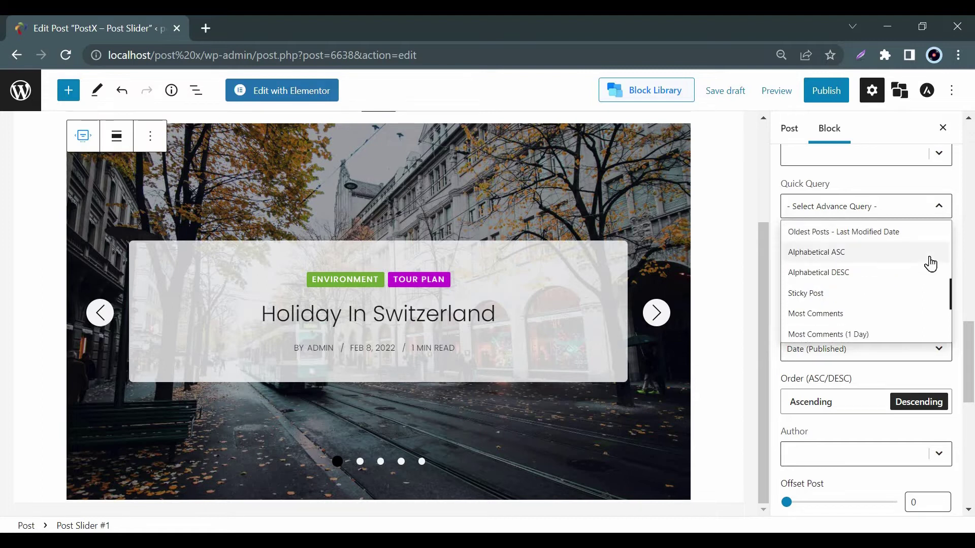
{"action": "scroll", "coordinate": [931, 263], "scroll_direction": "down", "scroll_amount": 2}
{"action": "scroll", "coordinate": [945, 271], "scroll_direction": "down", "scroll_amount": 1}
{"action": "left_click", "coordinate": [958, 280]}
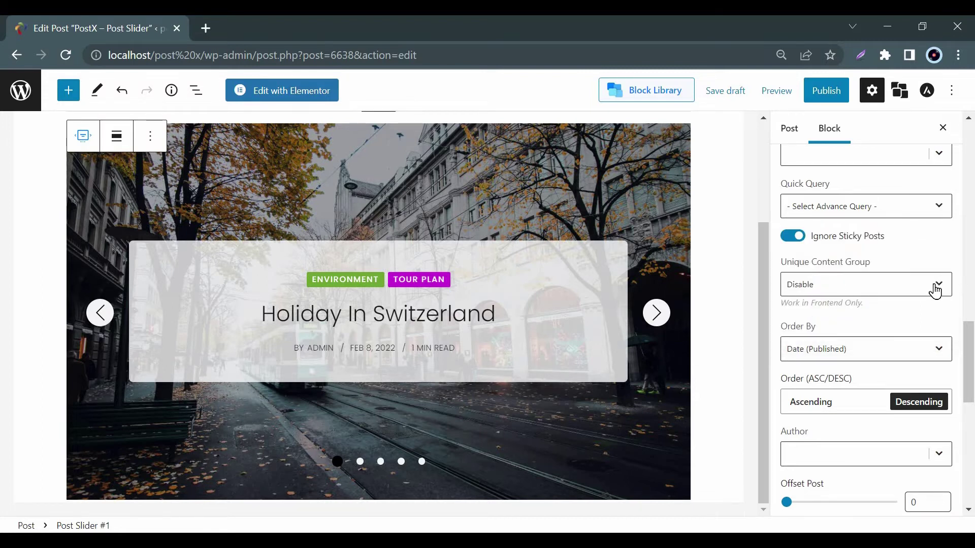
{"action": "left_click", "coordinate": [937, 284]}
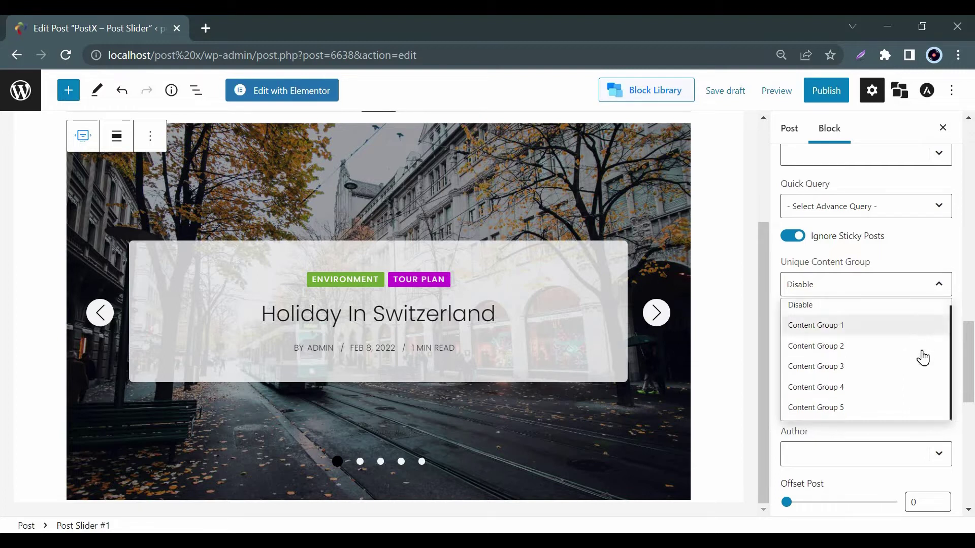
{"action": "left_click", "coordinate": [956, 379]}
{"action": "scroll", "coordinate": [956, 380], "scroll_direction": "down", "scroll_amount": 1}
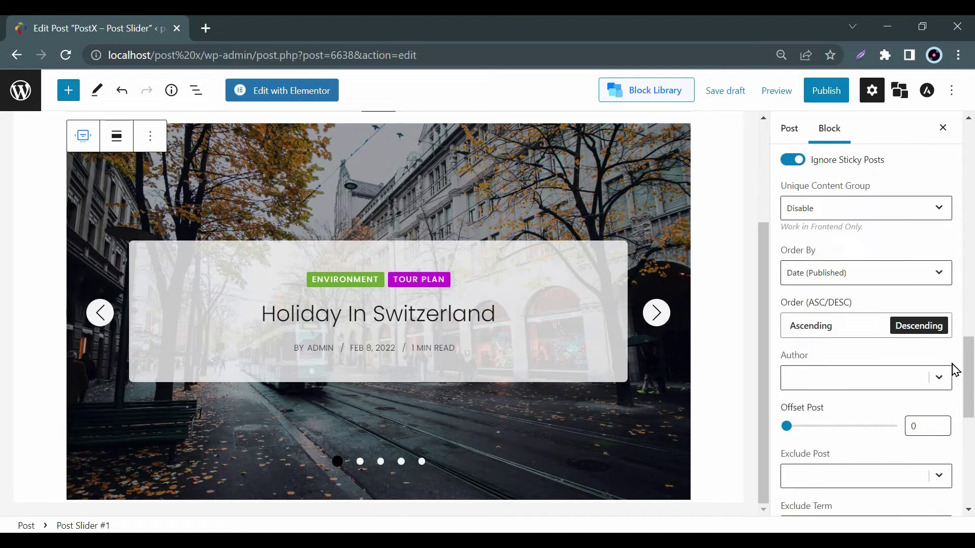
Step: Review Order By, Author, Exclude Post and Exclude Term lists, keeping Date (Published) and no exclusions
{"action": "left_click", "coordinate": [939, 275]}
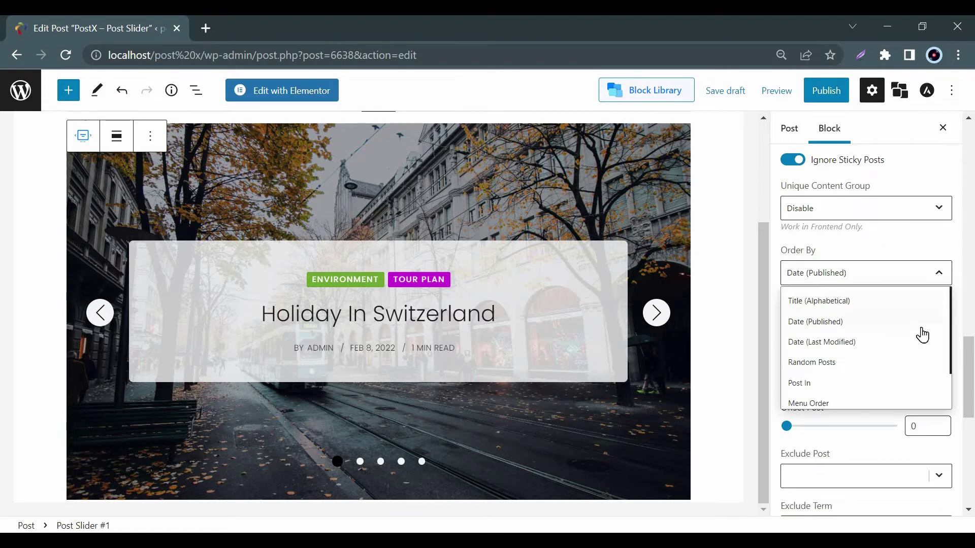
{"action": "scroll", "coordinate": [922, 335], "scroll_direction": "down", "scroll_amount": 1}
{"action": "scroll", "coordinate": [923, 332], "scroll_direction": "down", "scroll_amount": 1}
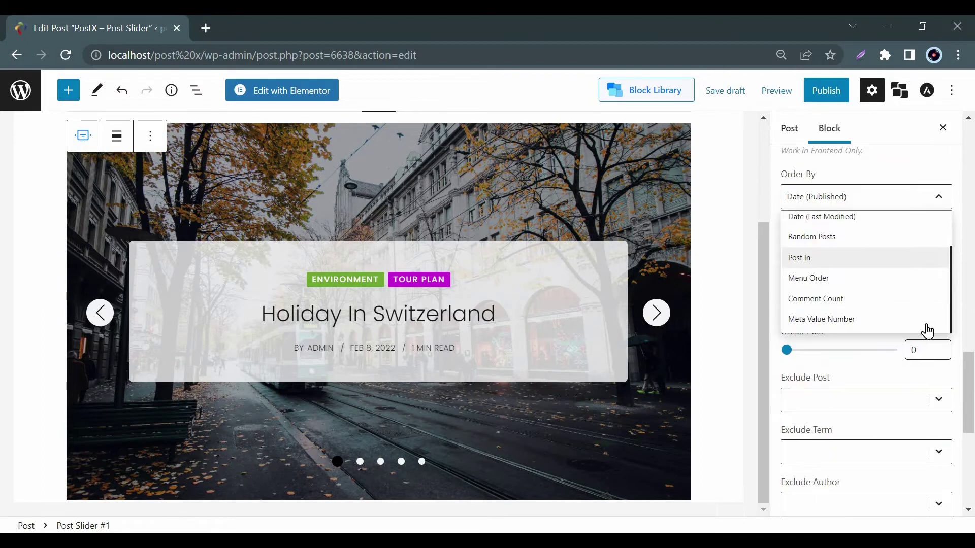
{"action": "left_click", "coordinate": [959, 311]}
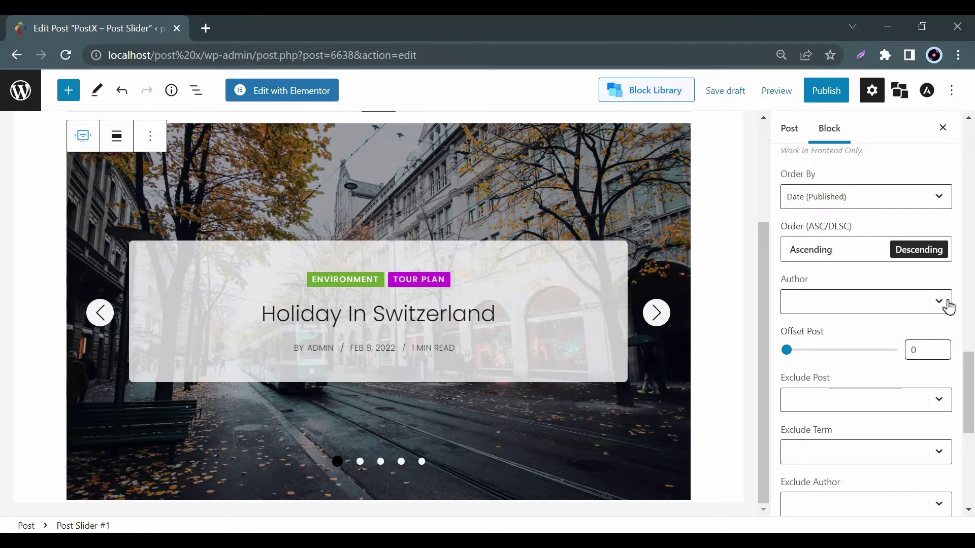
{"action": "left_click", "coordinate": [940, 304]}
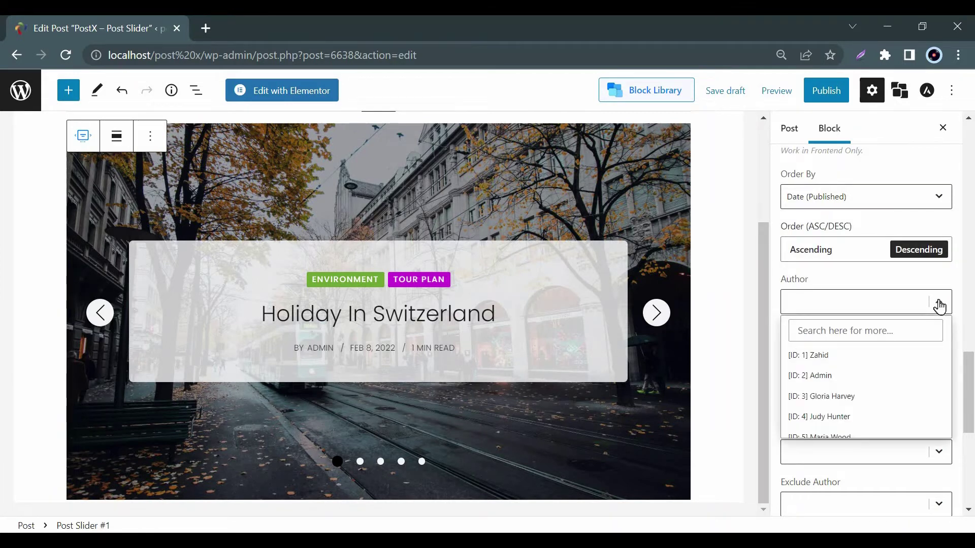
{"action": "left_click", "coordinate": [939, 305]}
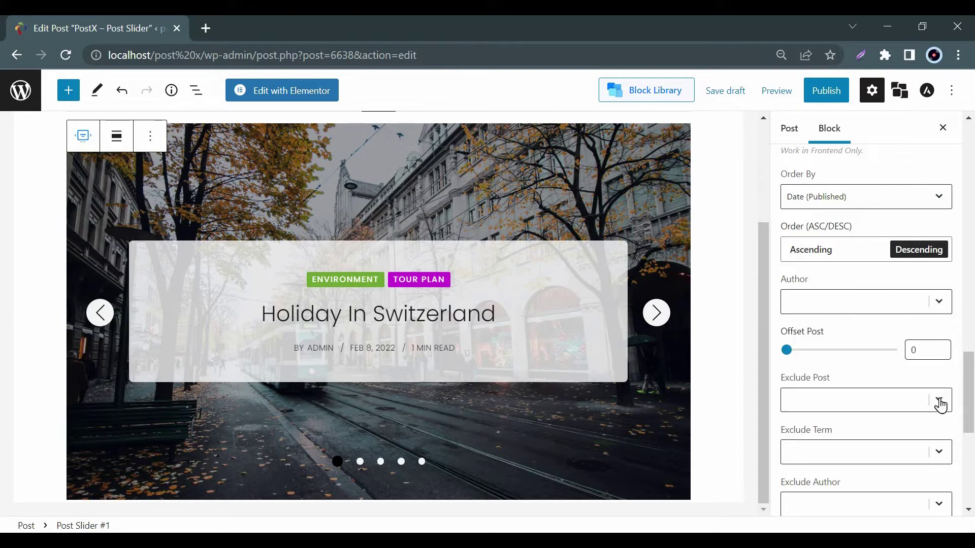
{"action": "left_click", "coordinate": [940, 404]}
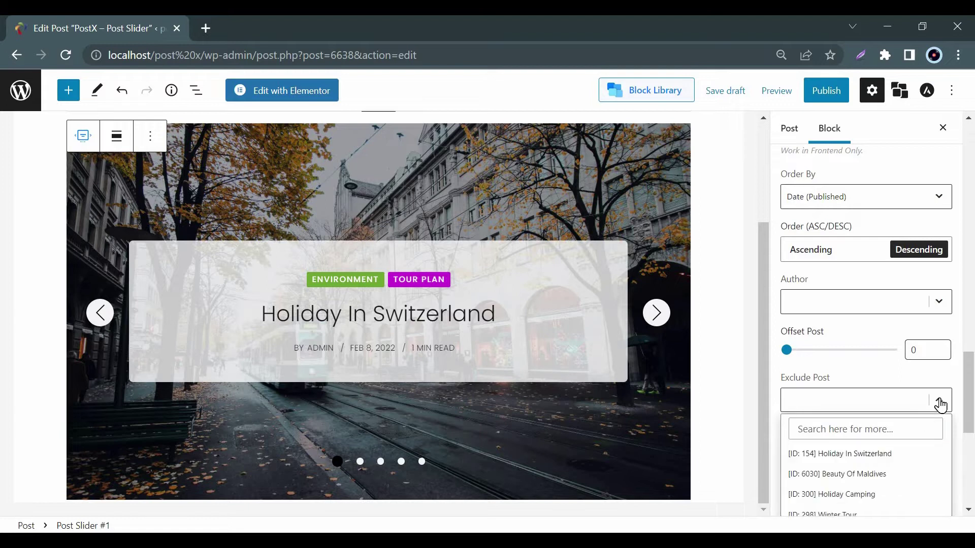
{"action": "left_click", "coordinate": [940, 404]}
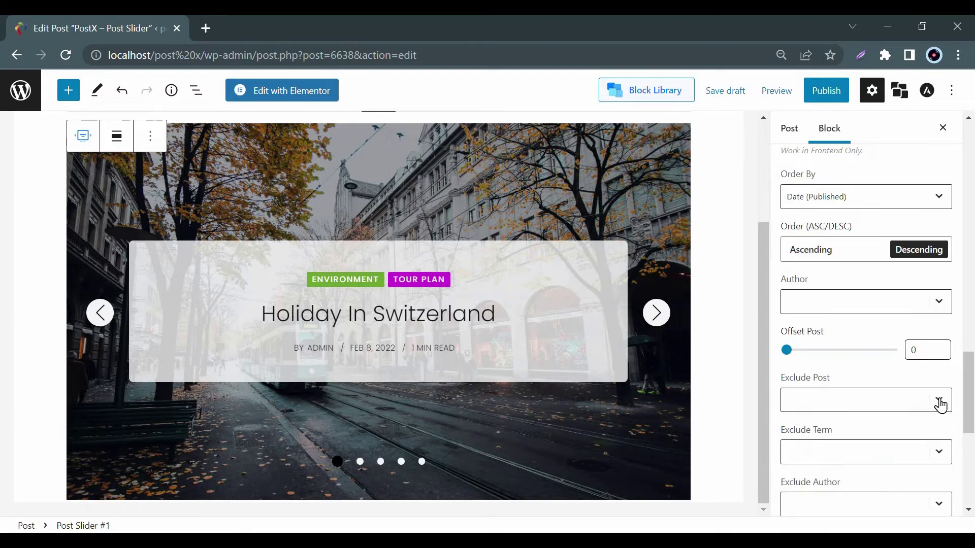
{"action": "scroll", "coordinate": [941, 405], "scroll_direction": "down", "scroll_amount": 2}
{"action": "left_click", "coordinate": [941, 384]}
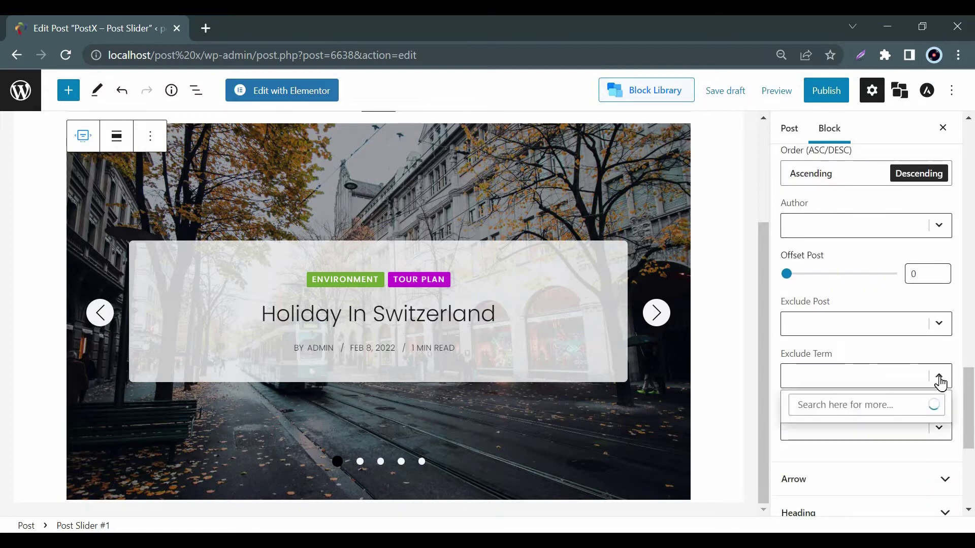
{"action": "left_click", "coordinate": [940, 381]}
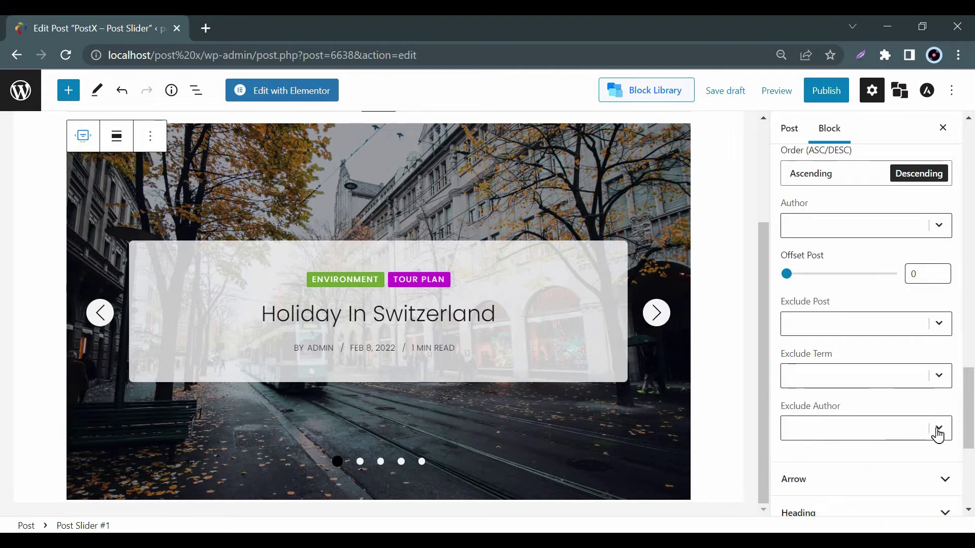
{"action": "scroll", "coordinate": [937, 435], "scroll_direction": "down", "scroll_amount": 4}
Step: Set the slider arrows to Style 1 and nudge their vertical position to 33
{"action": "left_click", "coordinate": [914, 206]}
{"action": "left_click", "coordinate": [936, 263]}
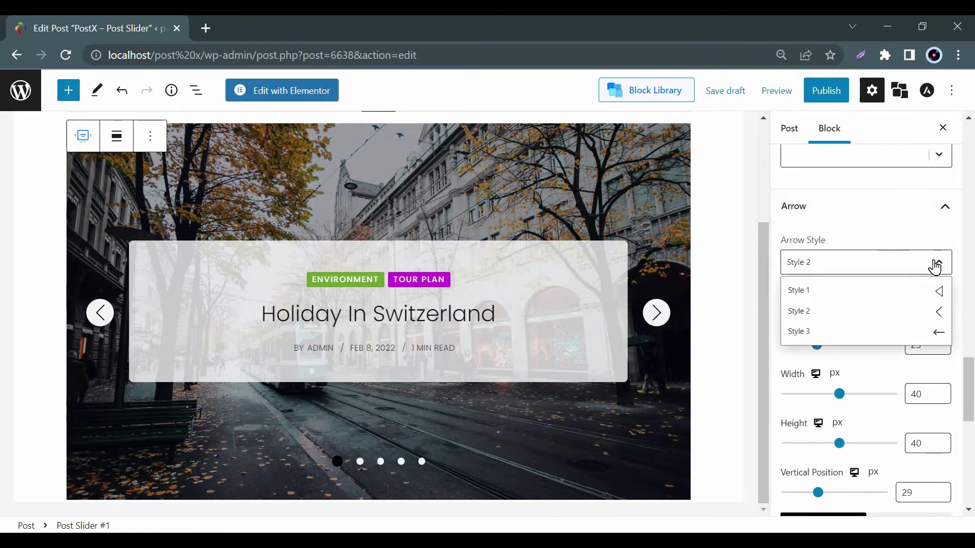
{"action": "left_click", "coordinate": [922, 293]}
{"action": "scroll", "coordinate": [938, 306], "scroll_direction": "down", "scroll_amount": 1}
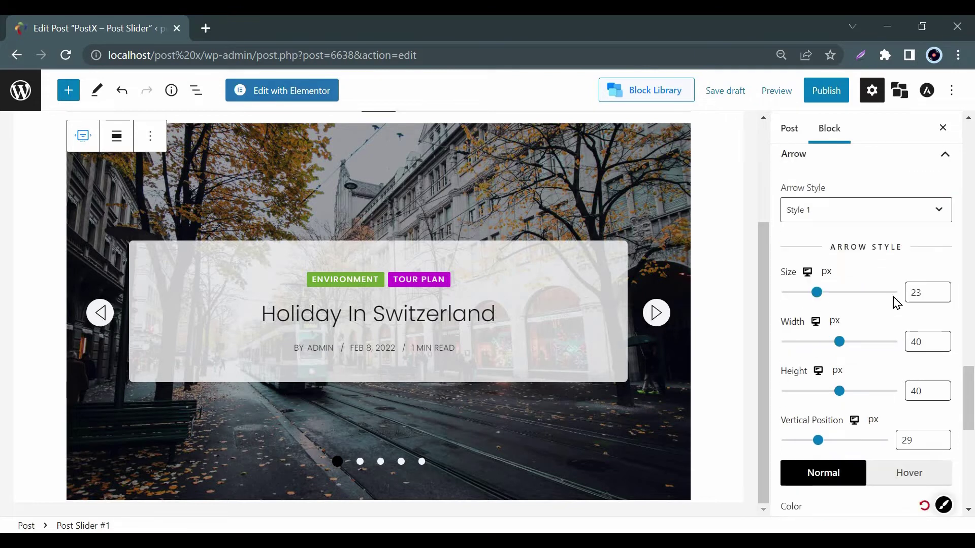
{"action": "left_click_drag", "start_coordinate": [816, 274], "coordinate": [817, 275]}
{"action": "scroll", "coordinate": [876, 316], "scroll_direction": "down", "scroll_amount": 1}
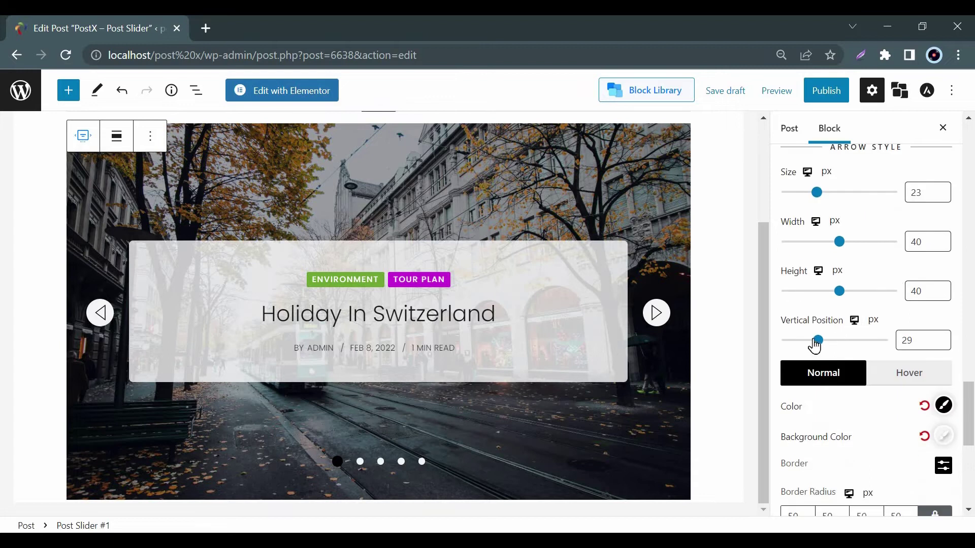
{"action": "mouse_move", "coordinate": [816, 340]}
{"action": "left_mouse_down"}
{"action": "mouse_move", "coordinate": [805, 343]}
{"action": "mouse_move", "coordinate": [818, 340]}
{"action": "left_mouse_up"}
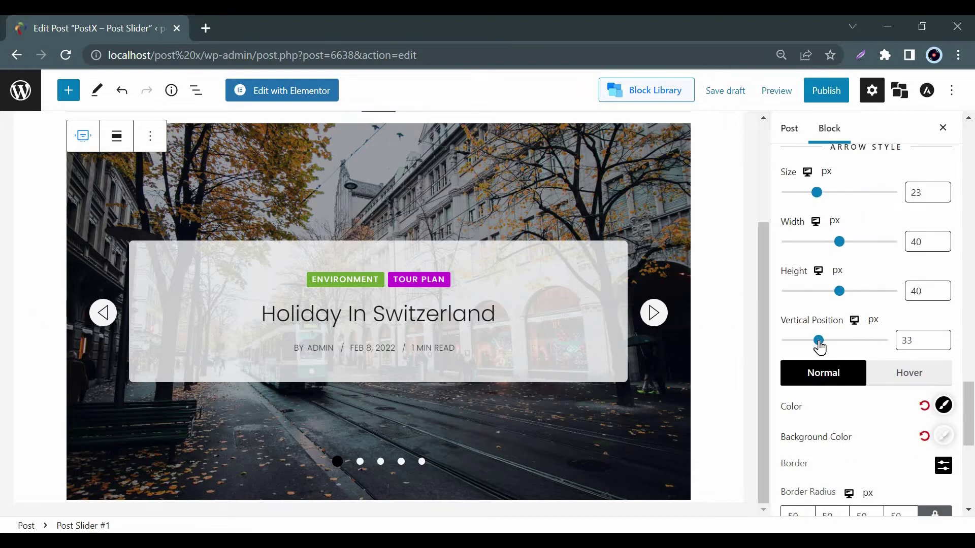
{"action": "scroll", "coordinate": [948, 351], "scroll_direction": "down", "scroll_amount": 1}
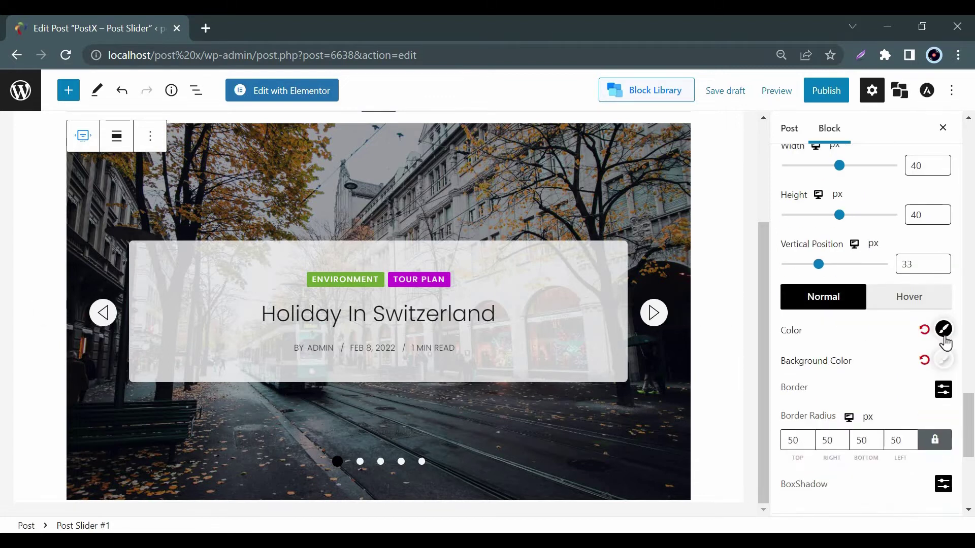
{"action": "left_click", "coordinate": [943, 329]}
{"action": "scroll", "coordinate": [944, 343], "scroll_direction": "down", "scroll_amount": 1}
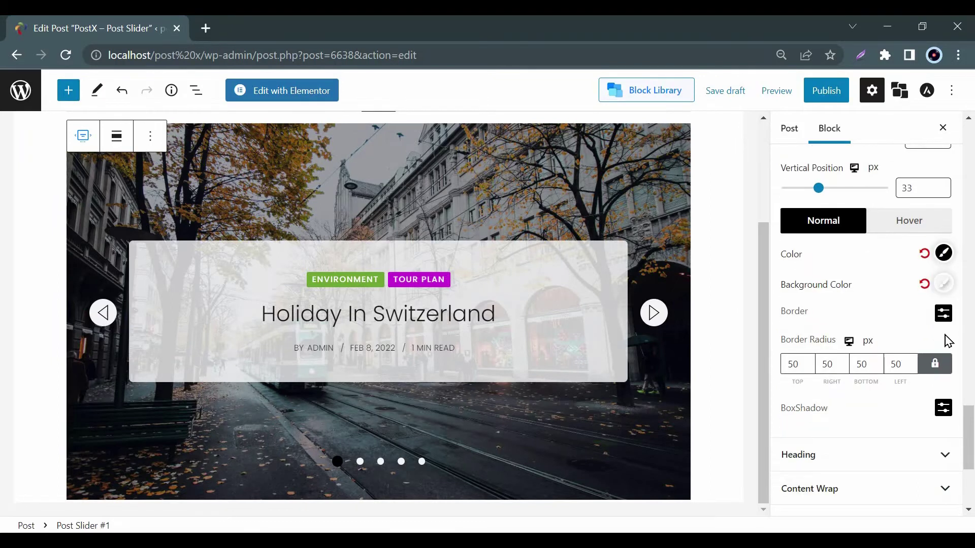
{"action": "scroll", "coordinate": [947, 343], "scroll_direction": "up", "scroll_amount": 3}
Step: Adjust the slider dots' spacing and vertical position in the Dot settings
{"action": "left_click", "coordinate": [947, 347]}
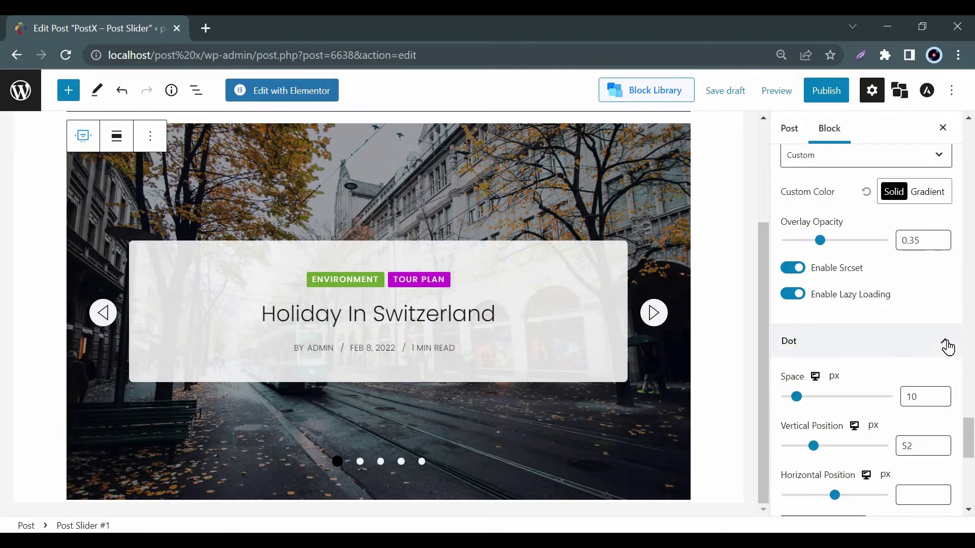
{"action": "scroll", "coordinate": [947, 347], "scroll_direction": "down", "scroll_amount": 1}
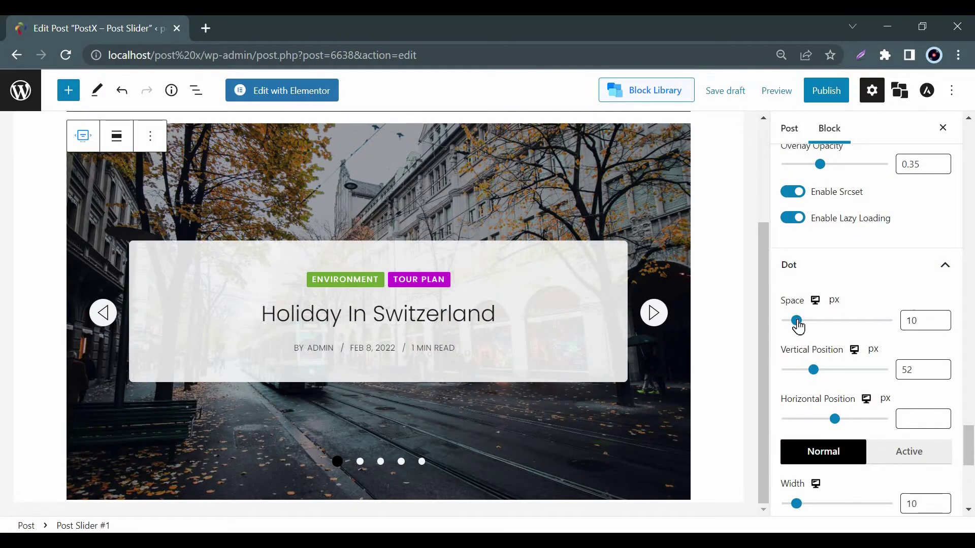
{"action": "mouse_move", "coordinate": [796, 318]}
{"action": "left_mouse_down"}
{"action": "mouse_move", "coordinate": [808, 320]}
{"action": "mouse_move", "coordinate": [797, 323]}
{"action": "left_mouse_up"}
{"action": "left_click_drag", "start_coordinate": [810, 373], "coordinate": [823, 373]}
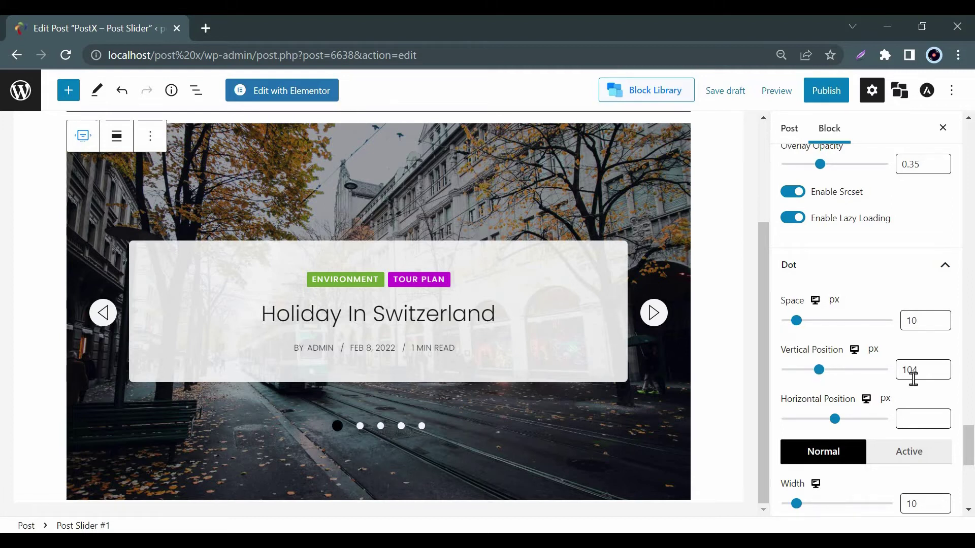
{"action": "scroll", "coordinate": [938, 383], "scroll_direction": "down", "scroll_amount": 1}
{"action": "scroll", "coordinate": [937, 383], "scroll_direction": "down", "scroll_amount": 1}
{"action": "scroll", "coordinate": [938, 383], "scroll_direction": "down", "scroll_amount": 1}
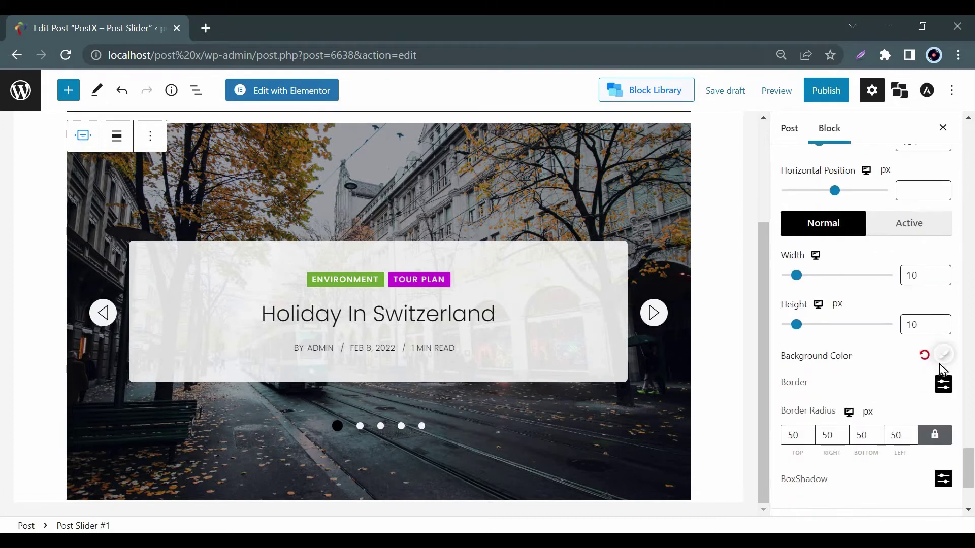
Step: Try the dot background colour in blue, then set it back to white
{"action": "left_click", "coordinate": [943, 355]}
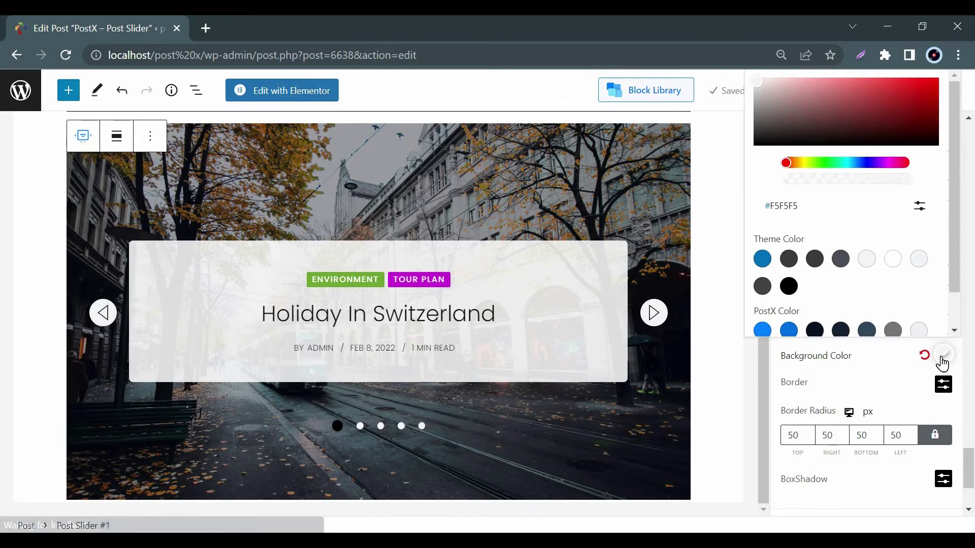
{"action": "left_click", "coordinate": [769, 264]}
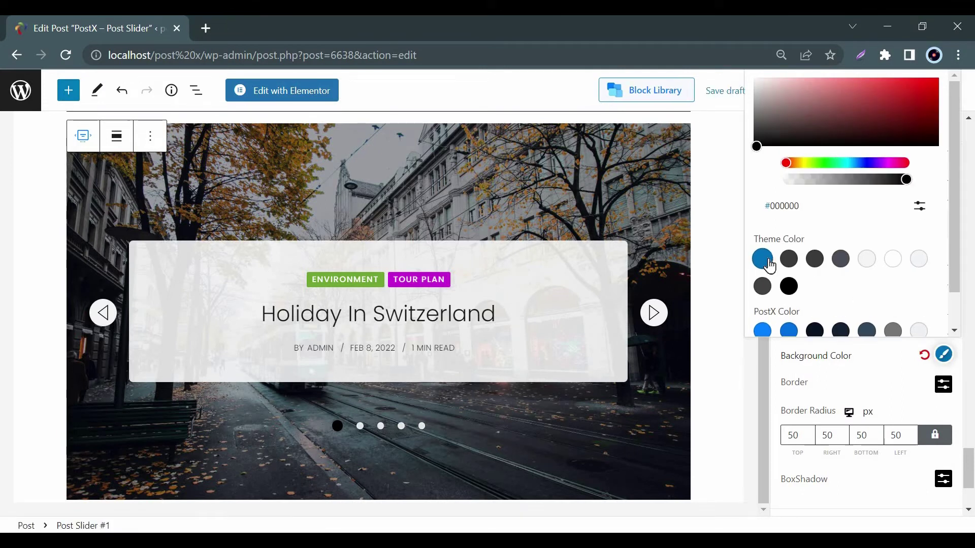
{"action": "left_click", "coordinate": [867, 262]}
{"action": "left_click", "coordinate": [963, 363]}
{"action": "scroll", "coordinate": [960, 369], "scroll_direction": "down", "scroll_amount": 1}
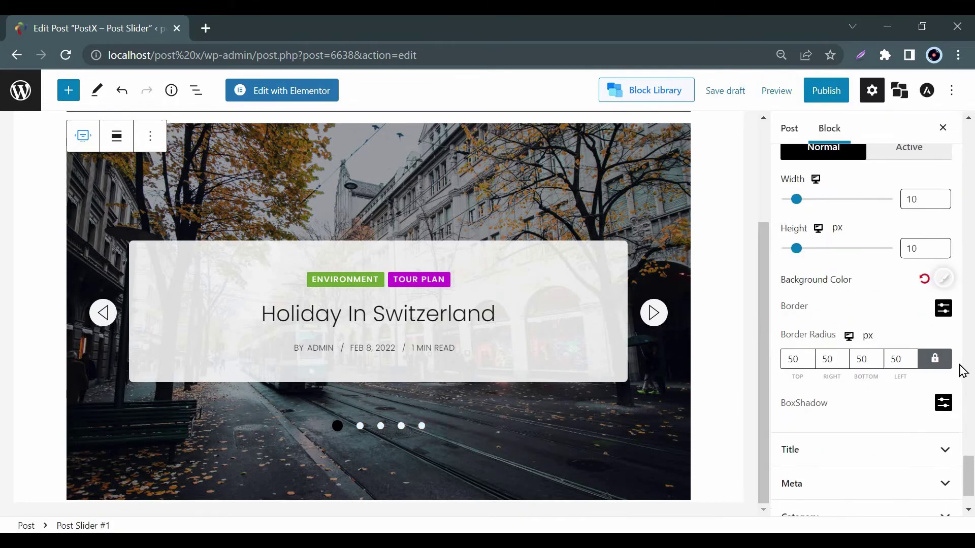
Step: In Content Wrap keep the caption box in the Middle and lower its white background's alpha
{"action": "left_click", "coordinate": [953, 274]}
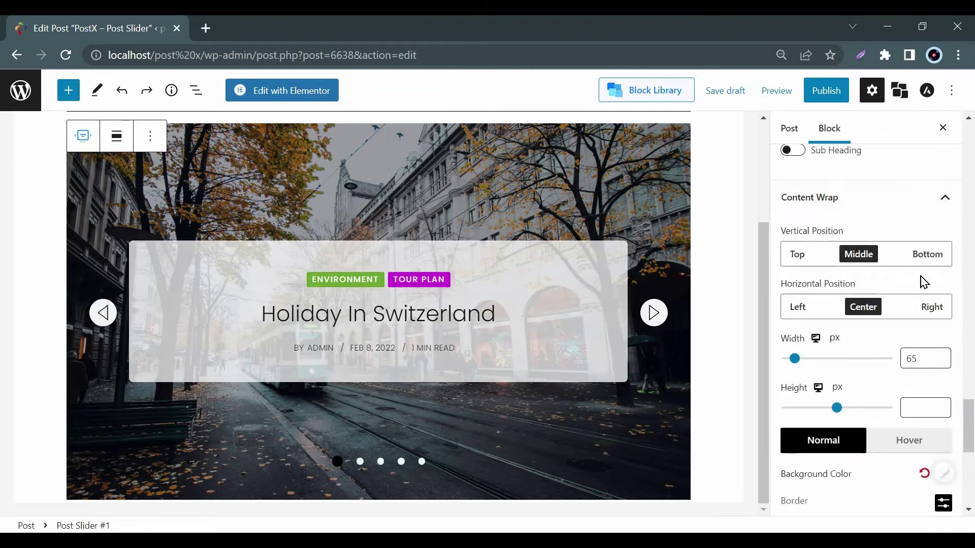
{"action": "left_click", "coordinate": [797, 264]}
{"action": "left_click", "coordinate": [859, 265]}
{"action": "scroll", "coordinate": [910, 289], "scroll_direction": "down", "scroll_amount": 1}
{"action": "scroll", "coordinate": [943, 325], "scroll_direction": "down", "scroll_amount": 1}
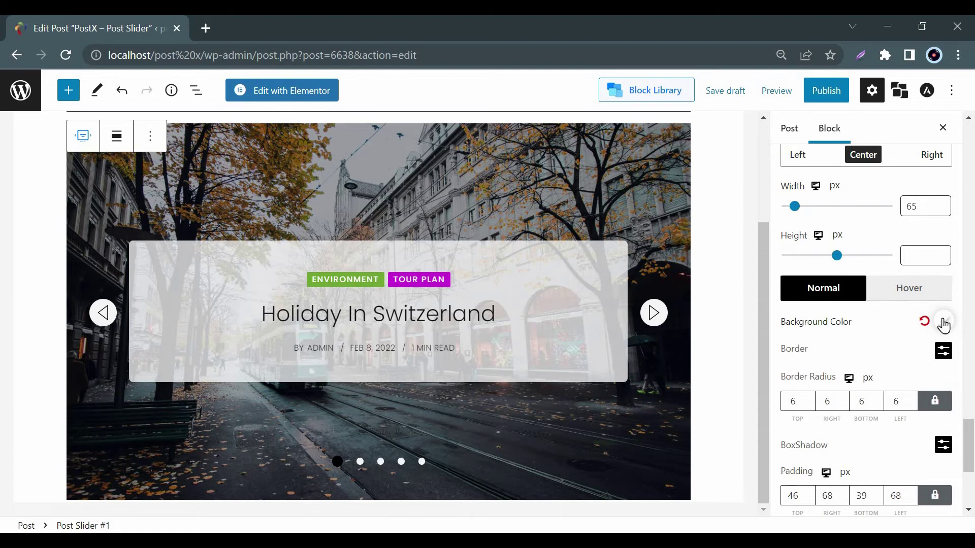
{"action": "left_click", "coordinate": [943, 323]}
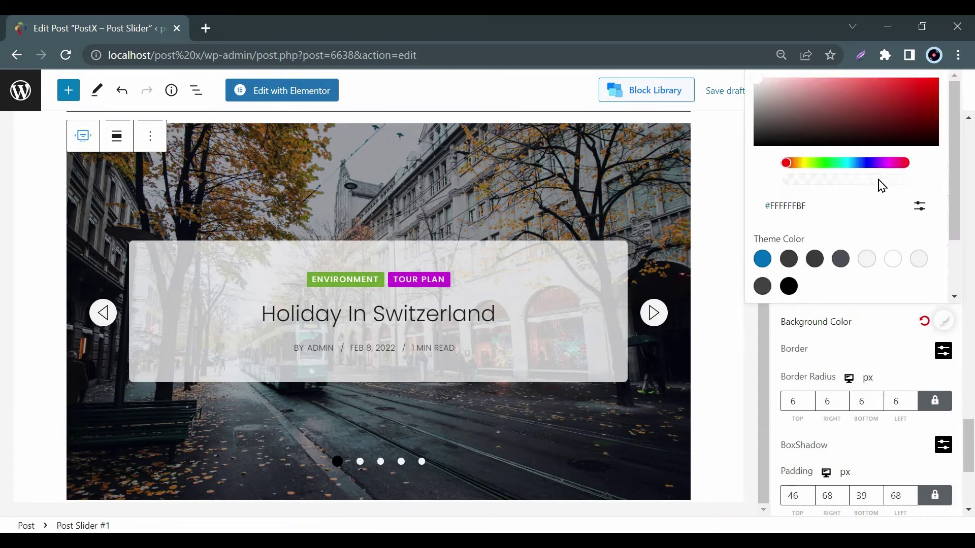
{"action": "mouse_move", "coordinate": [864, 185]}
{"action": "left_mouse_down"}
{"action": "mouse_move", "coordinate": [836, 185]}
{"action": "mouse_move", "coordinate": [890, 187]}
{"action": "left_mouse_up"}
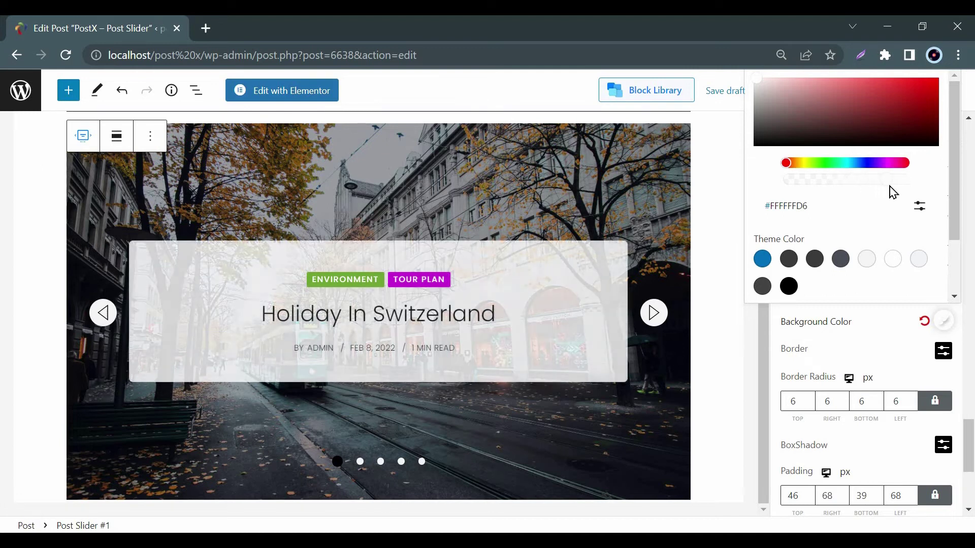
Step: In the Heading settings try right alignment and return the heading to centred
{"action": "left_click", "coordinate": [960, 336]}
{"action": "left_click", "coordinate": [945, 240]}
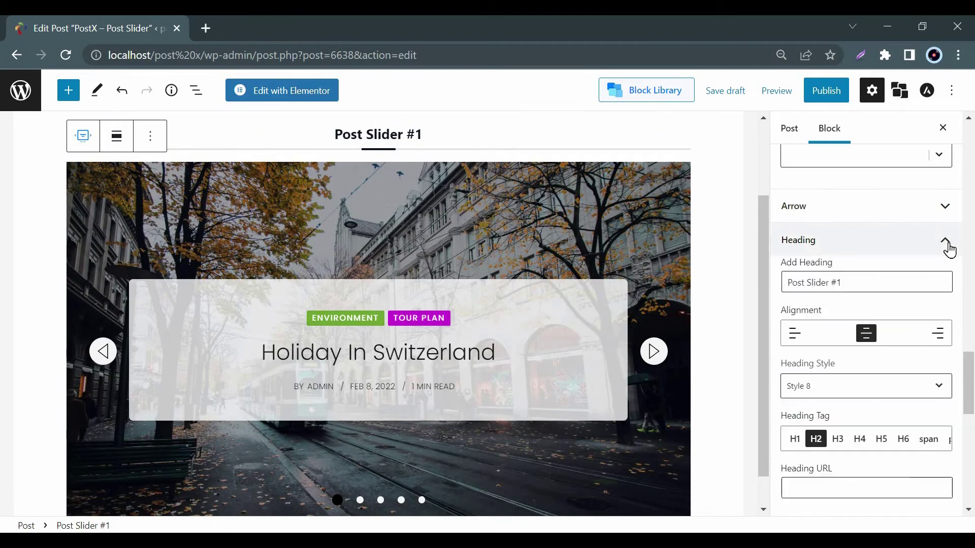
{"action": "left_click", "coordinate": [938, 340]}
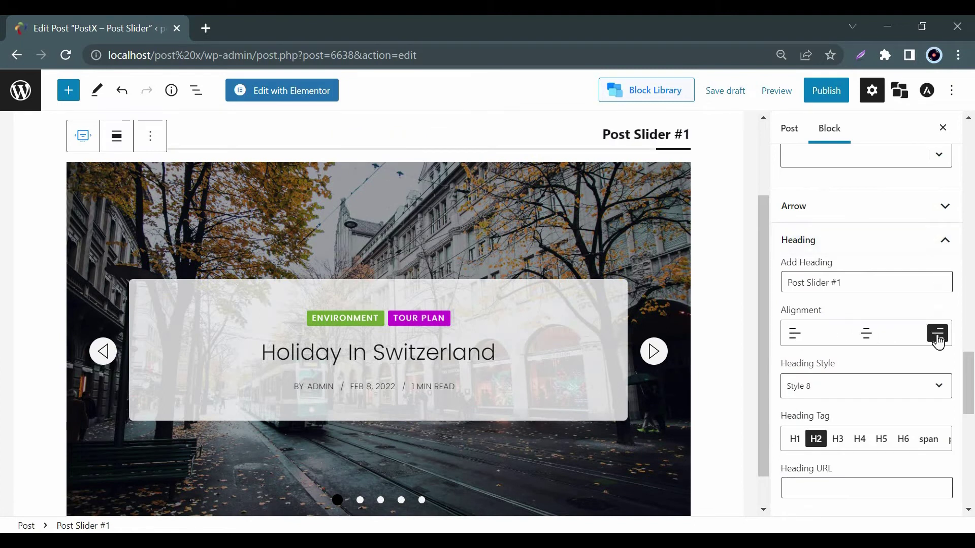
{"action": "left_click", "coordinate": [866, 335]}
Step: Apply Heading Style #9 to Post Slider #1, leaving the sub heading off
{"action": "left_click", "coordinate": [939, 388]}
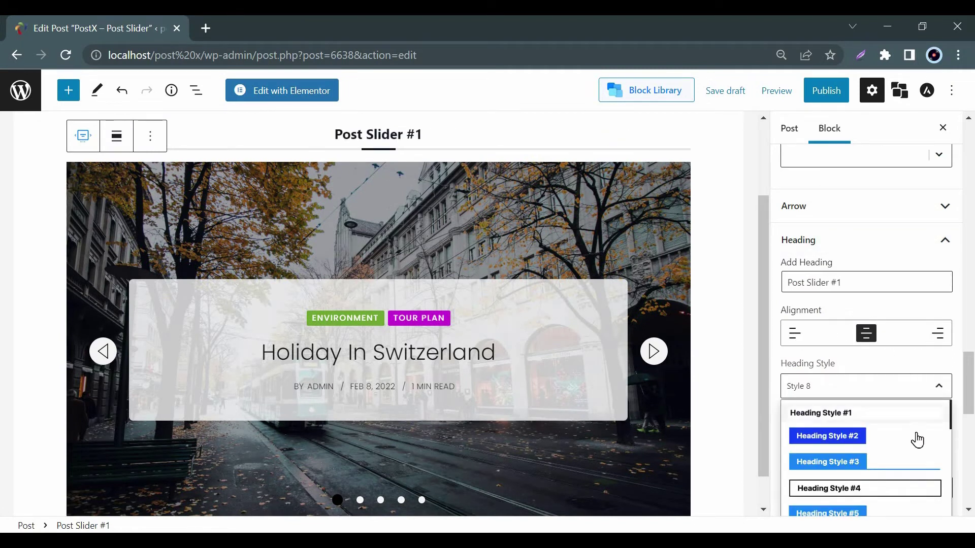
{"action": "scroll", "coordinate": [910, 445], "scroll_direction": "down", "scroll_amount": 2}
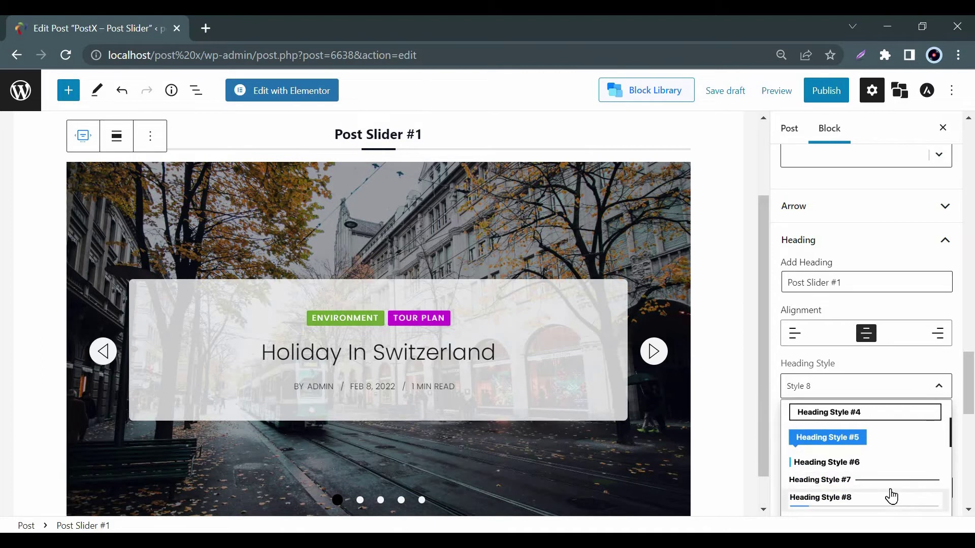
{"action": "scroll", "coordinate": [891, 488], "scroll_direction": "down", "scroll_amount": 2}
{"action": "left_click", "coordinate": [883, 446]}
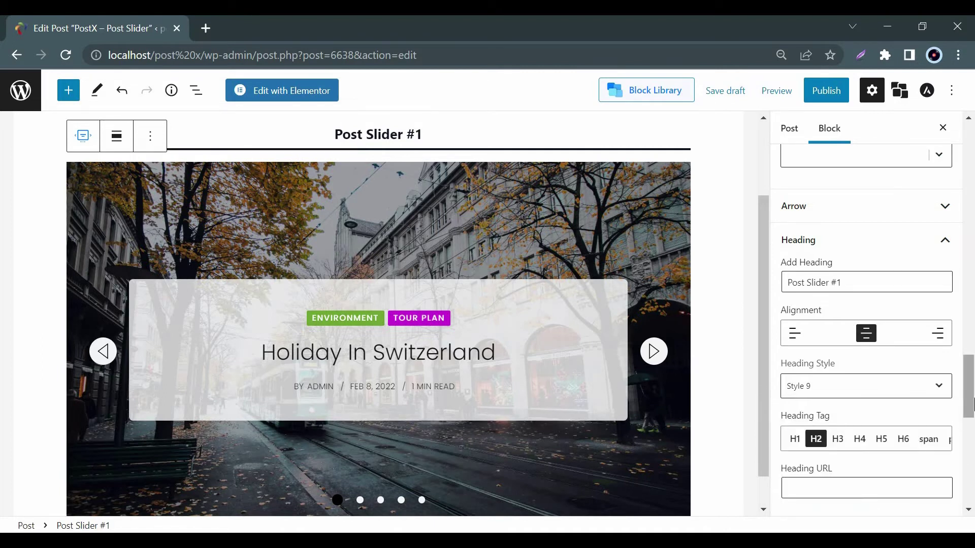
{"action": "scroll", "coordinate": [952, 381], "scroll_direction": "down", "scroll_amount": 1}
{"action": "scroll", "coordinate": [948, 357], "scroll_direction": "down", "scroll_amount": 1}
{"action": "scroll", "coordinate": [944, 343], "scroll_direction": "down", "scroll_amount": 1}
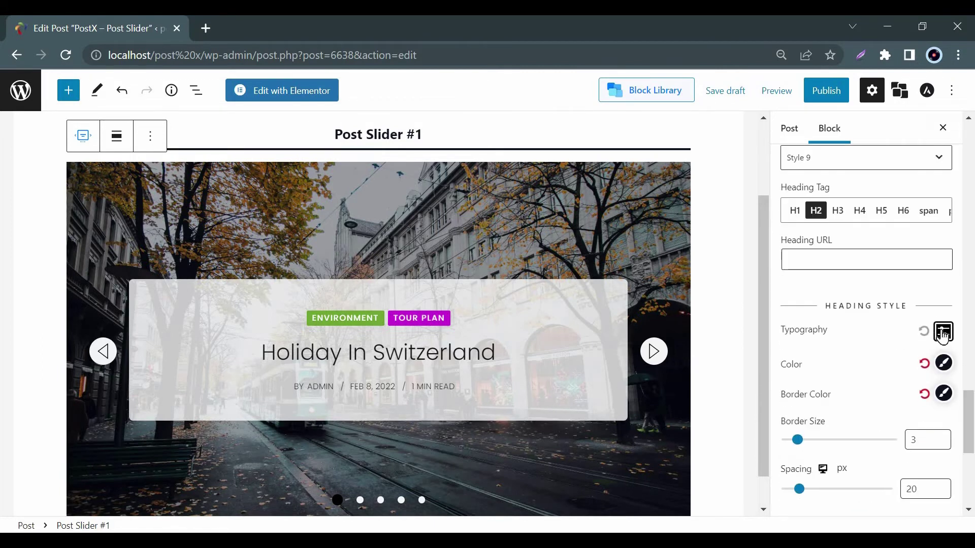
{"action": "left_click", "coordinate": [942, 332]}
{"action": "scroll", "coordinate": [942, 335], "scroll_direction": "down", "scroll_amount": 1}
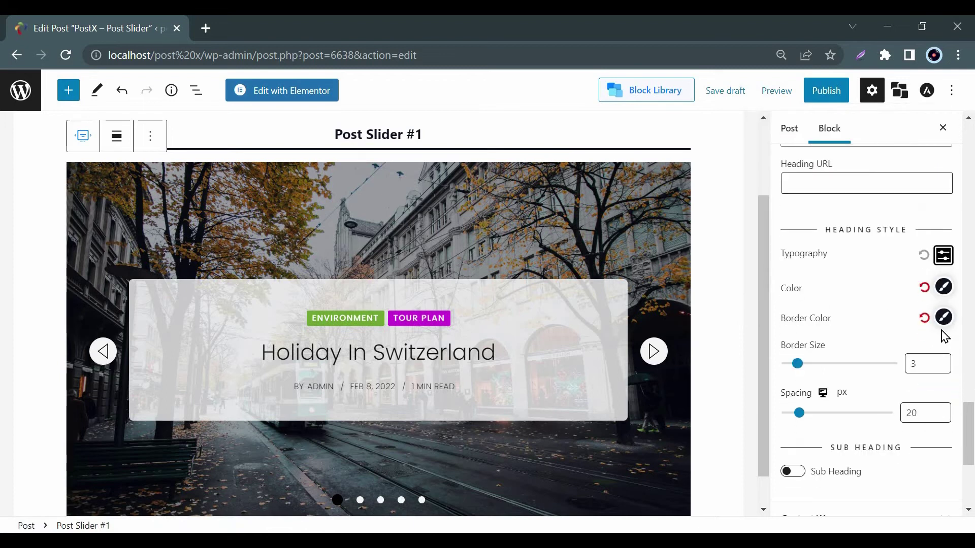
{"action": "scroll", "coordinate": [942, 335], "scroll_direction": "down", "scroll_amount": 1}
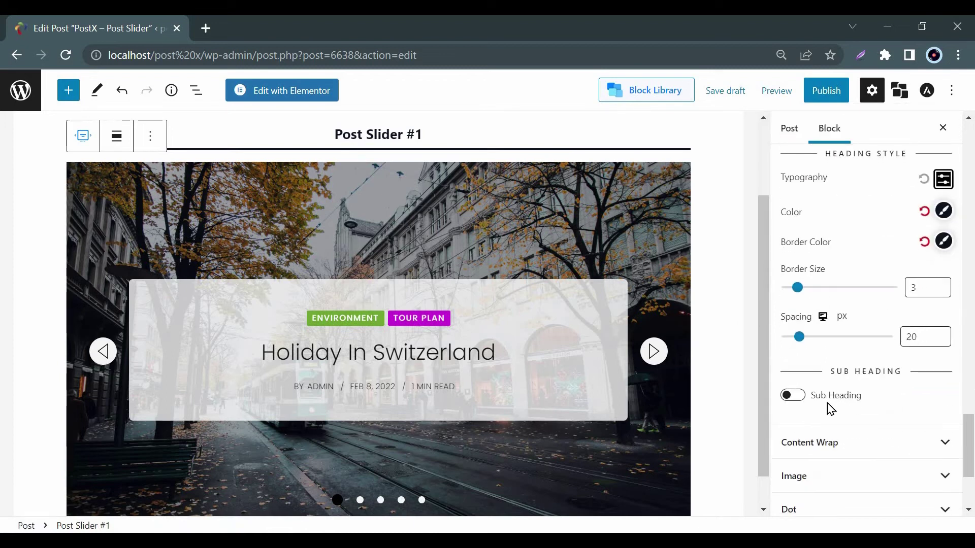
{"action": "left_click", "coordinate": [798, 402]}
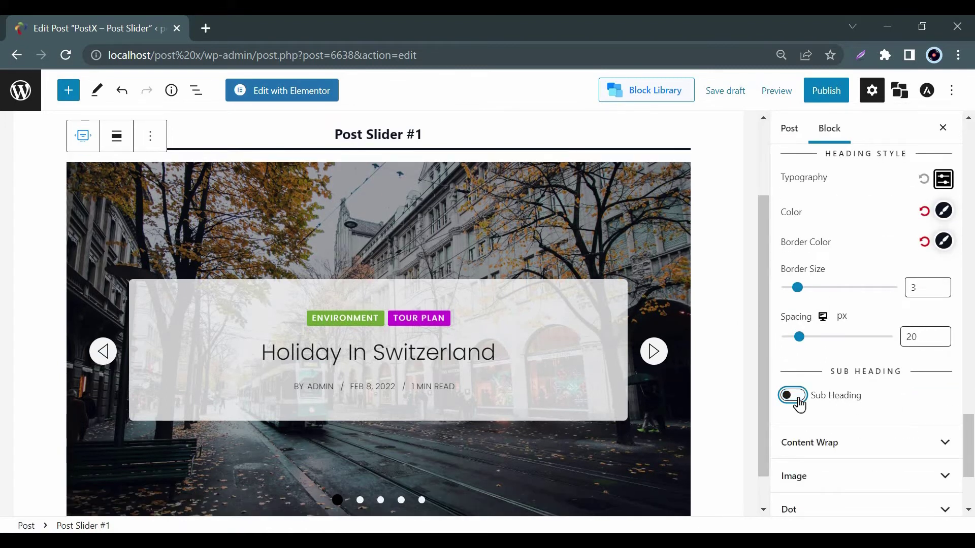
{"action": "scroll", "coordinate": [798, 402], "scroll_direction": "down", "scroll_amount": 3}
Step: Colour the slide title Holiday In Switzerland with the blue theme swatch
{"action": "left_click", "coordinate": [945, 374]}
{"action": "scroll", "coordinate": [950, 383], "scroll_direction": "down", "scroll_amount": 1}
{"action": "scroll", "coordinate": [951, 383], "scroll_direction": "down", "scroll_amount": 1}
{"action": "scroll", "coordinate": [950, 380], "scroll_direction": "down", "scroll_amount": 1}
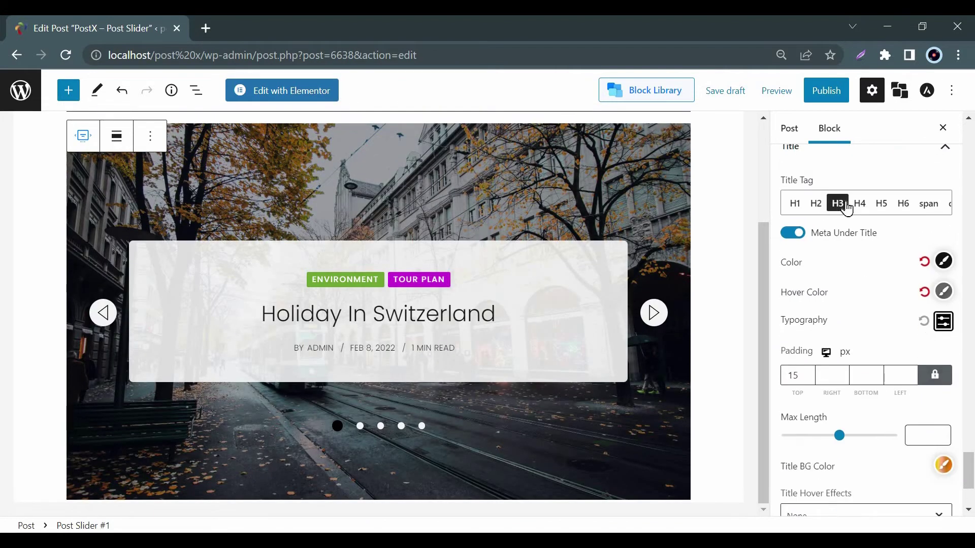
{"action": "left_click", "coordinate": [943, 260]}
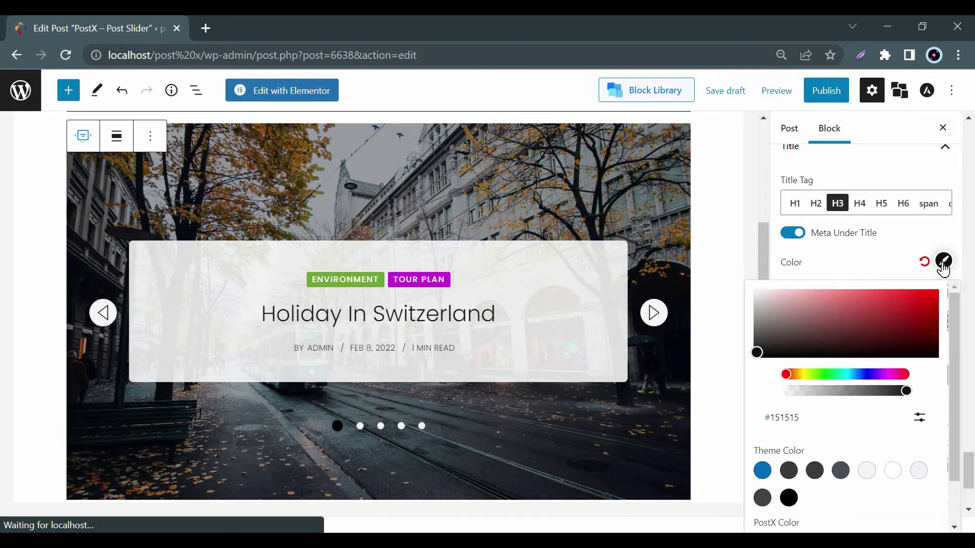
{"action": "left_click", "coordinate": [762, 471]}
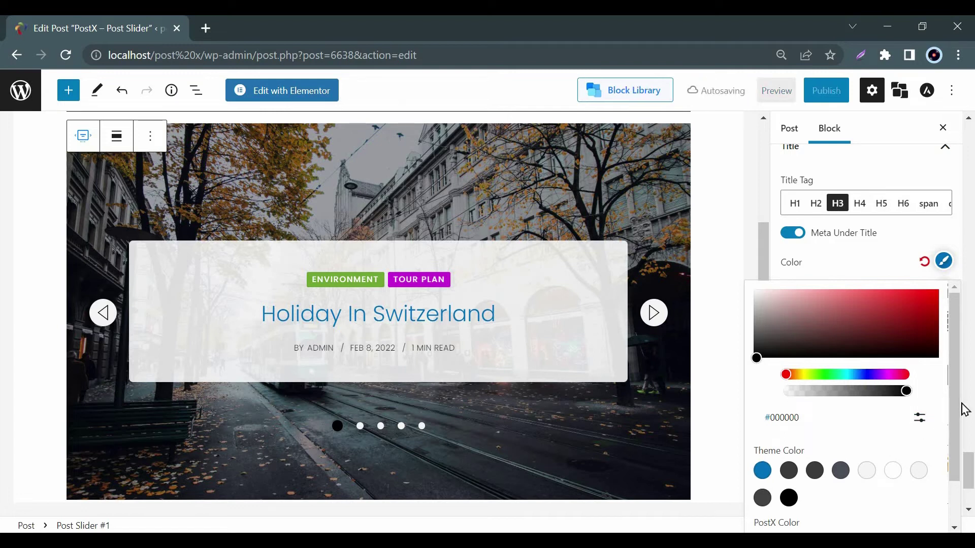
{"action": "left_click", "coordinate": [945, 273]}
{"action": "scroll", "coordinate": [936, 276], "scroll_direction": "down", "scroll_amount": 2}
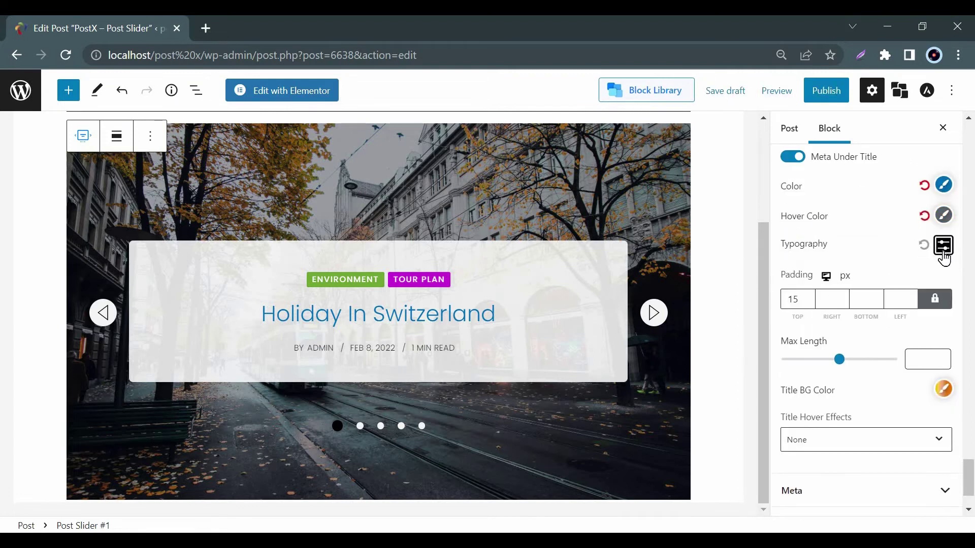
{"action": "left_click", "coordinate": [943, 246]}
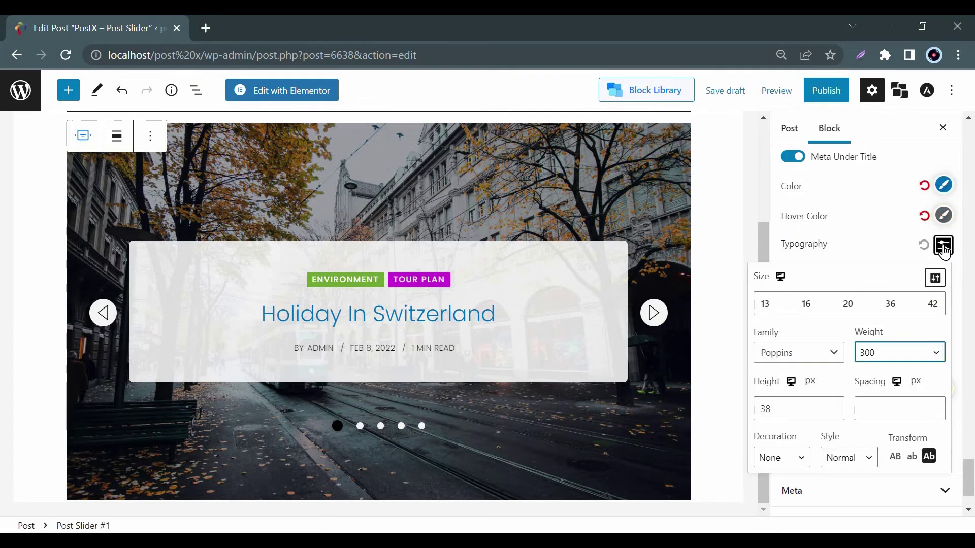
{"action": "left_click", "coordinate": [942, 246]}
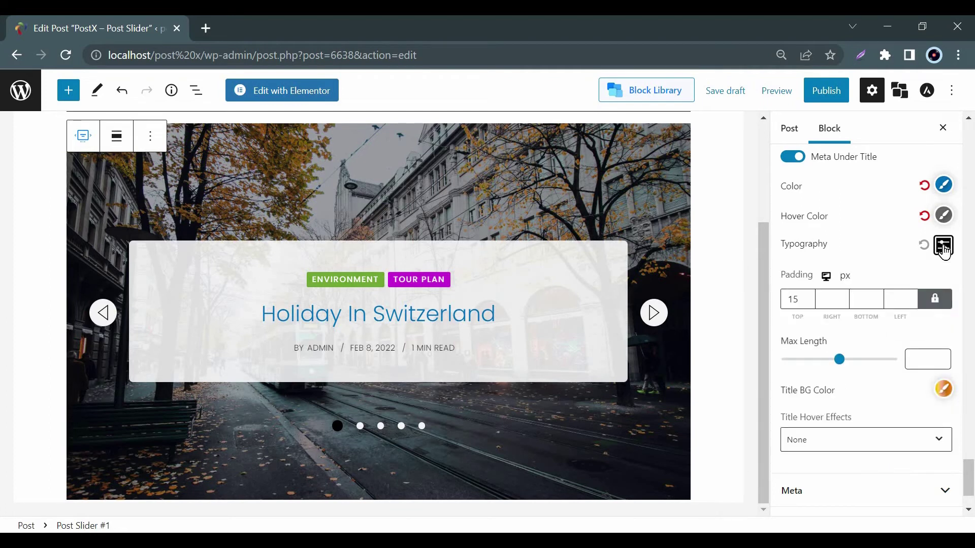
{"action": "scroll", "coordinate": [944, 251], "scroll_direction": "down", "scroll_amount": 2}
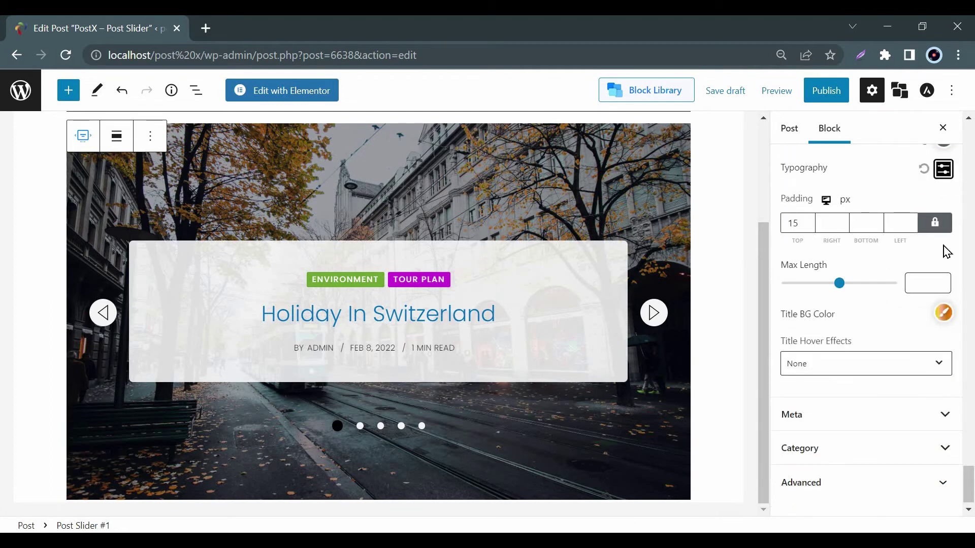
Step: In the Meta settings add Reading Time to the displayed meta items
{"action": "left_click", "coordinate": [955, 442]}
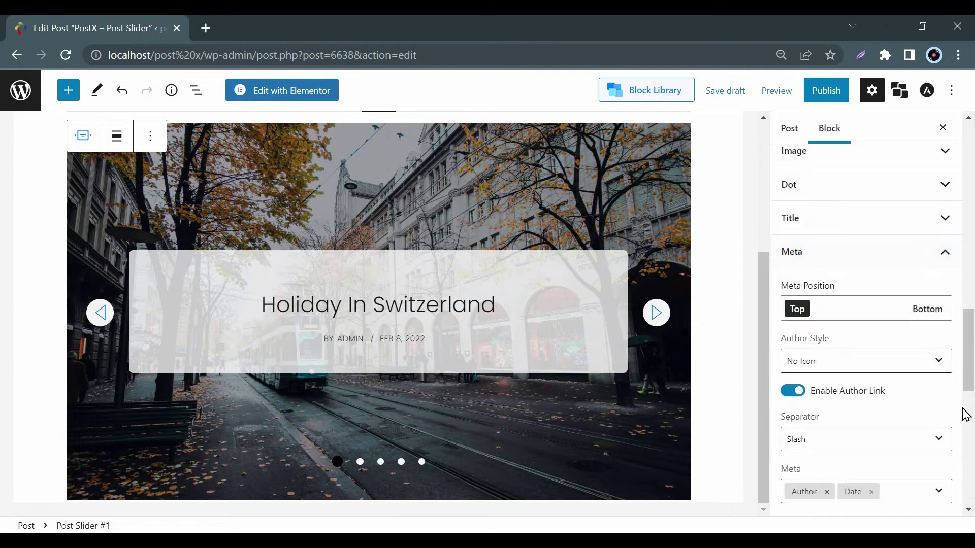
{"action": "scroll", "coordinate": [963, 400], "scroll_direction": "down", "scroll_amount": 1}
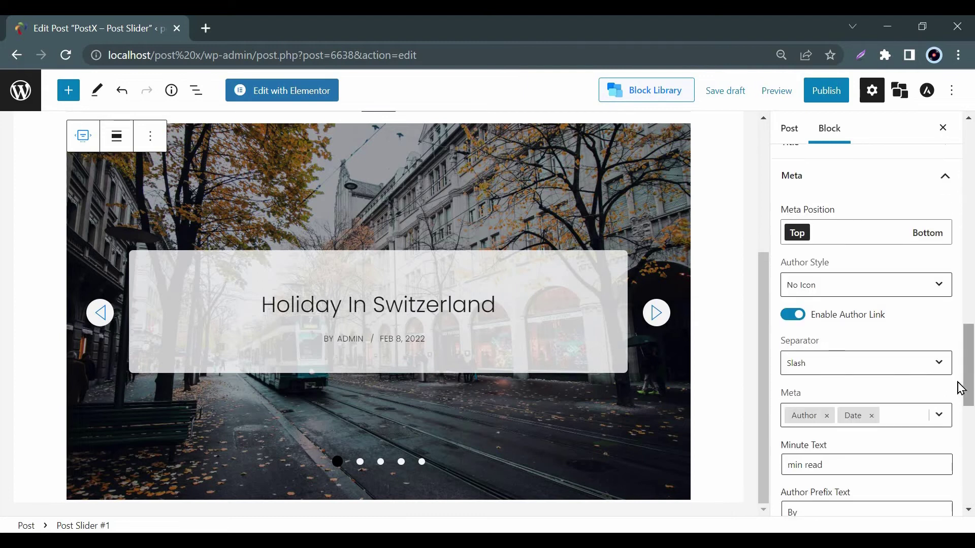
{"action": "left_click", "coordinate": [943, 417]}
{"action": "scroll", "coordinate": [930, 434], "scroll_direction": "down", "scroll_amount": 1}
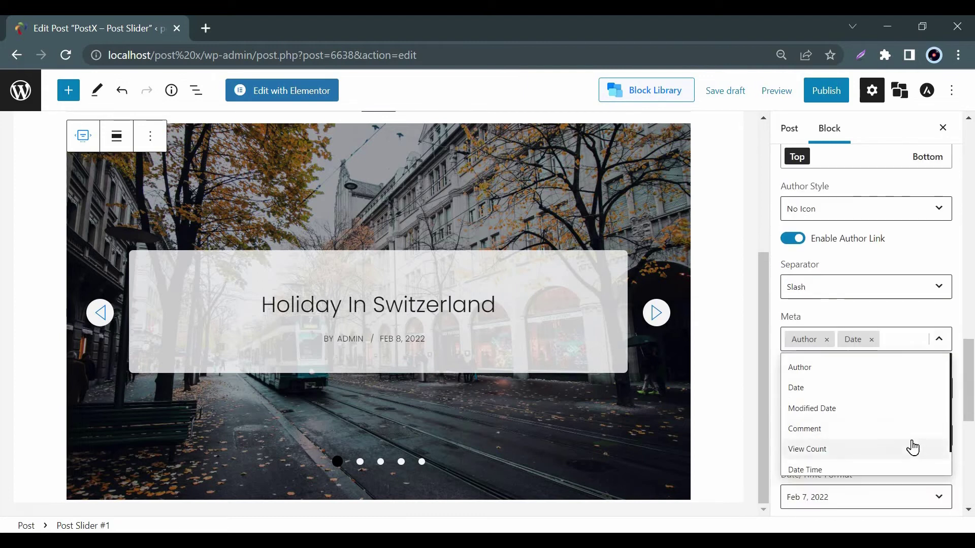
{"action": "scroll", "coordinate": [912, 448], "scroll_direction": "down", "scroll_amount": 1}
{"action": "left_click", "coordinate": [847, 462]}
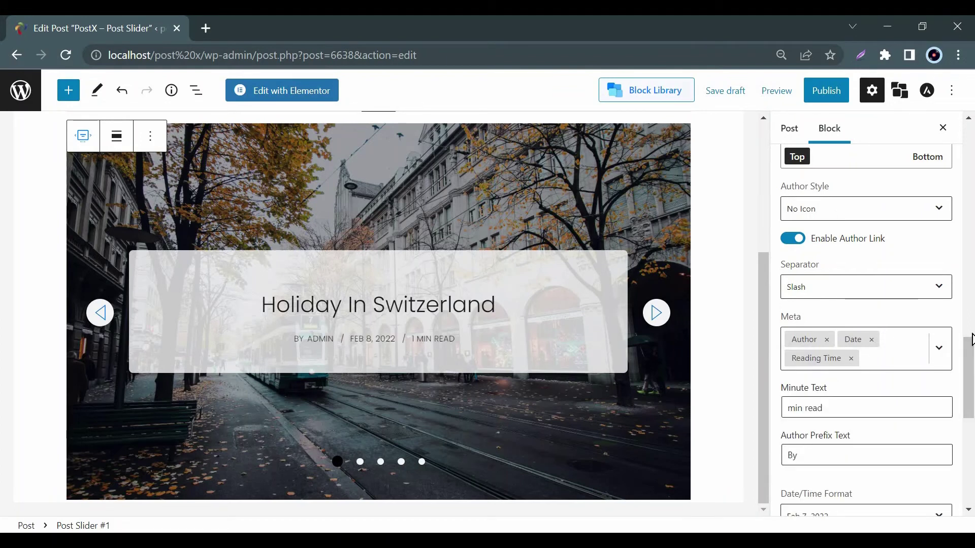
{"action": "scroll", "coordinate": [972, 342], "scroll_direction": "up", "scroll_amount": 1}
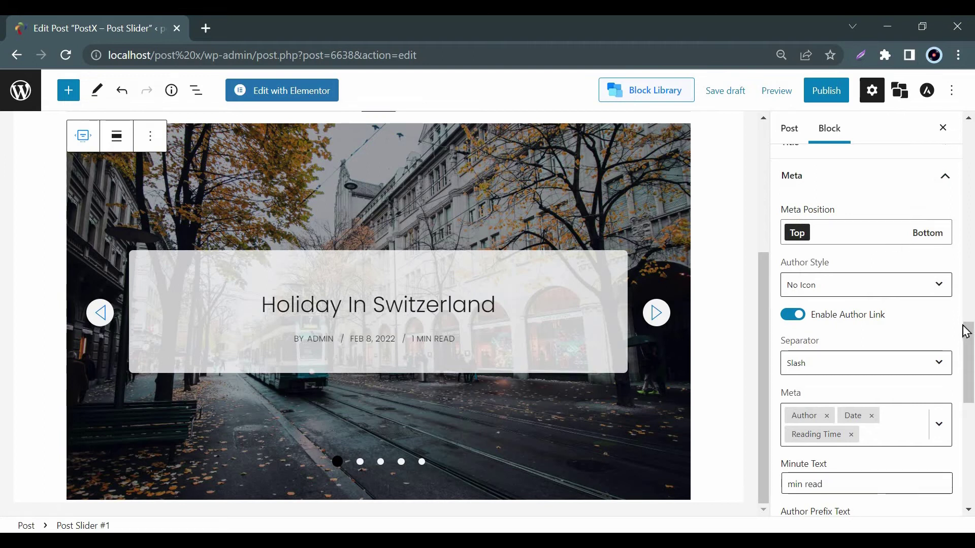
Step: Set the meta Separator to Slash between author, date and read time
{"action": "left_click", "coordinate": [943, 369]}
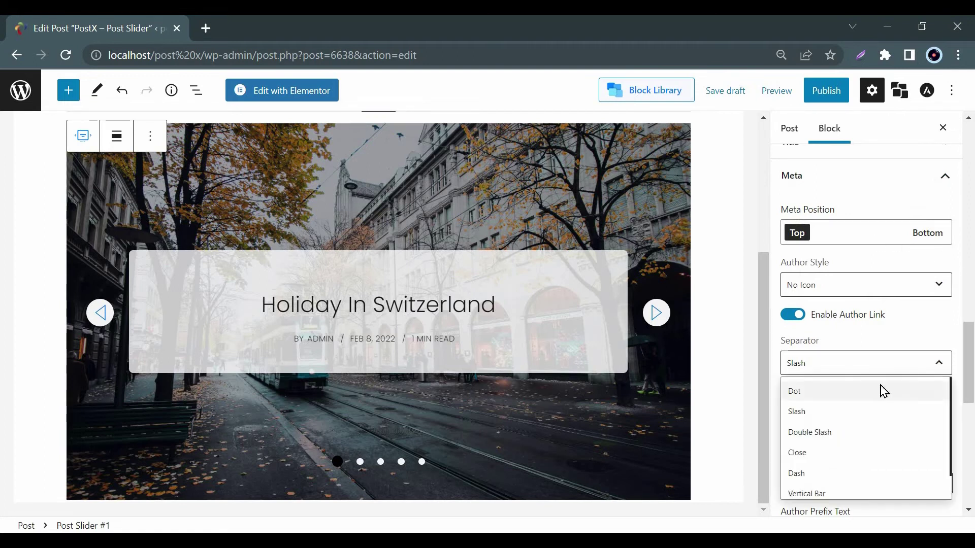
{"action": "left_click", "coordinate": [899, 390]}
{"action": "left_click", "coordinate": [939, 363]}
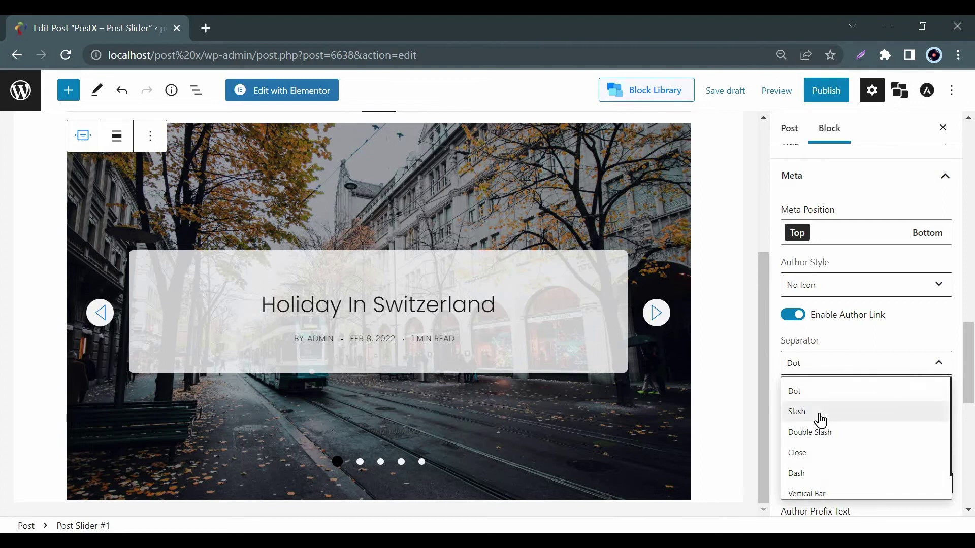
{"action": "left_click", "coordinate": [819, 420]}
{"action": "scroll", "coordinate": [968, 397], "scroll_direction": "down", "scroll_amount": 2}
{"action": "scroll", "coordinate": [973, 396], "scroll_direction": "down", "scroll_amount": 2}
{"action": "scroll", "coordinate": [973, 394], "scroll_direction": "down", "scroll_amount": 2}
{"action": "scroll", "coordinate": [973, 396], "scroll_direction": "down", "scroll_amount": 2}
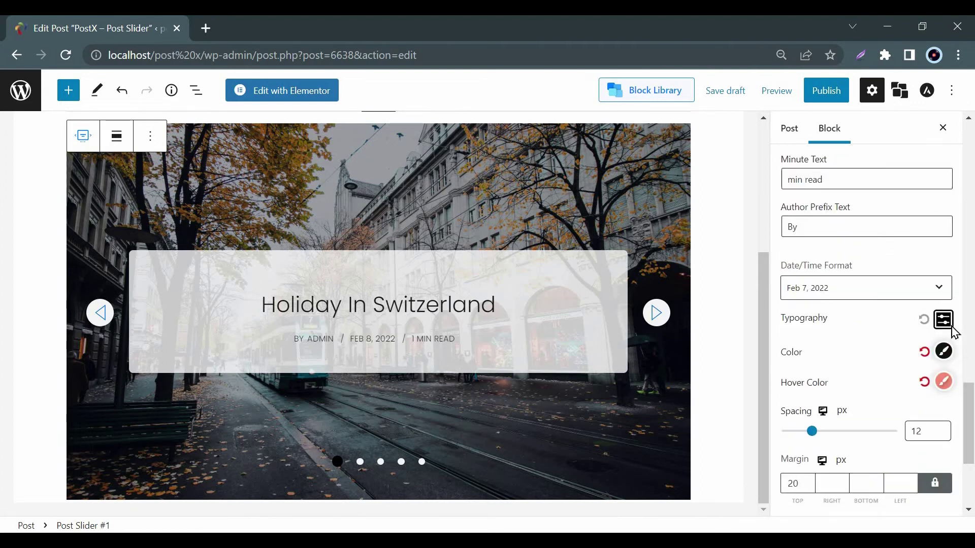
{"action": "left_click", "coordinate": [944, 320]}
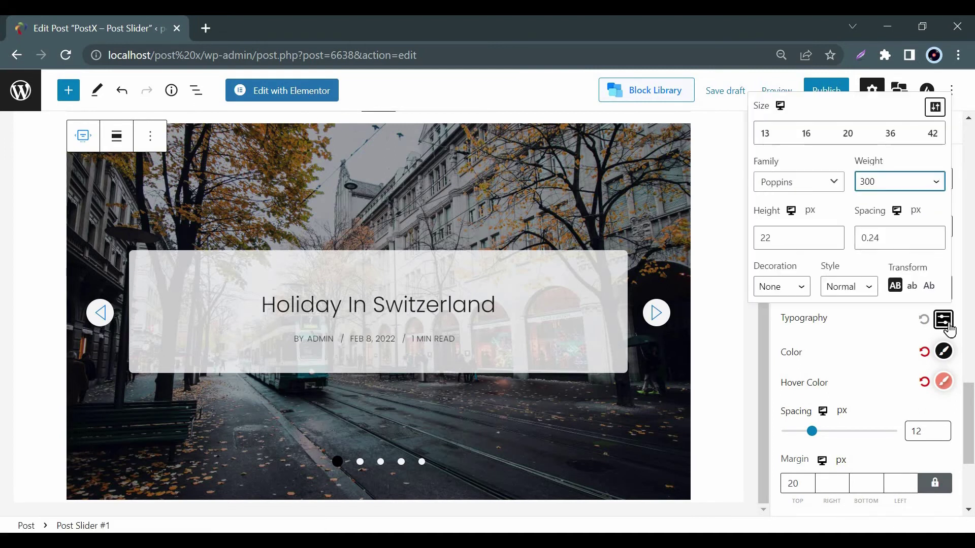
{"action": "left_click", "coordinate": [945, 321]}
Step: Expand the Category settings and keep the Classic category style
{"action": "left_click", "coordinate": [944, 352]}
{"action": "scroll", "coordinate": [951, 458], "scroll_direction": "down", "scroll_amount": 5}
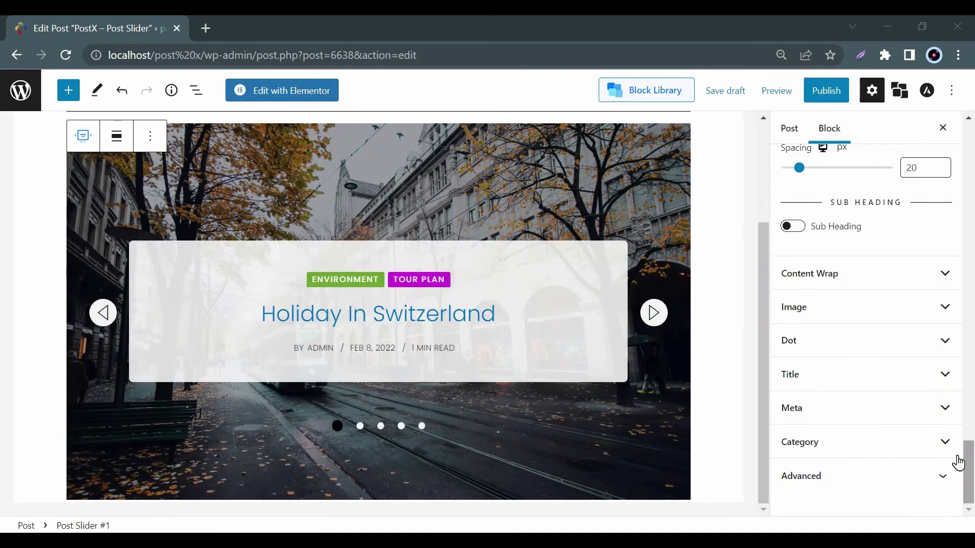
{"action": "left_click", "coordinate": [947, 450]}
{"action": "scroll", "coordinate": [944, 381], "scroll_direction": "down", "scroll_amount": 2}
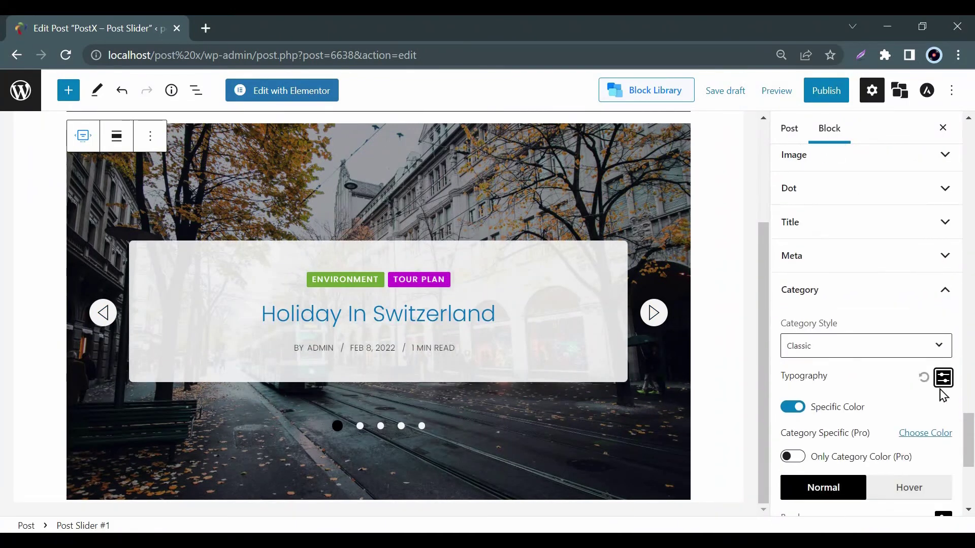
{"action": "left_click", "coordinate": [941, 347]}
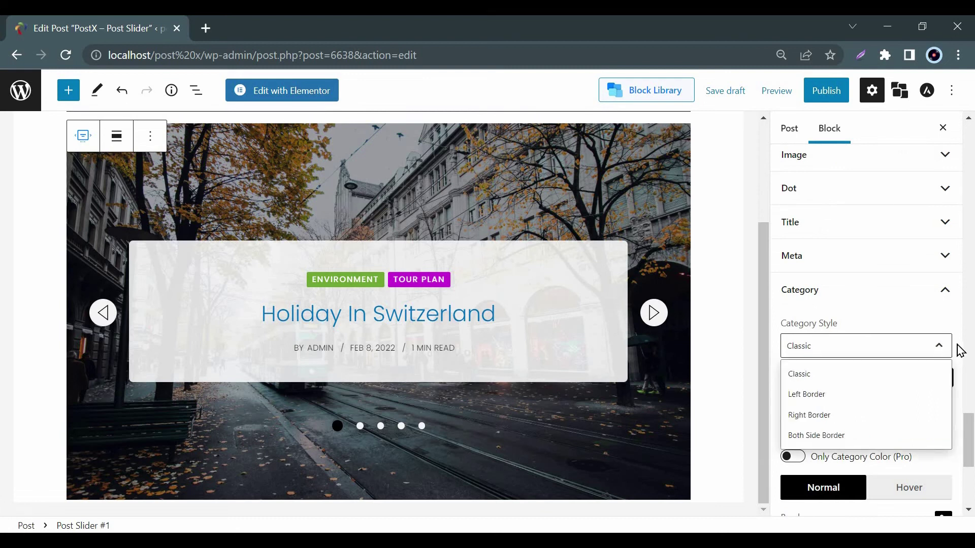
{"action": "left_click", "coordinate": [959, 350]}
{"action": "scroll", "coordinate": [947, 349], "scroll_direction": "down", "scroll_amount": 1}
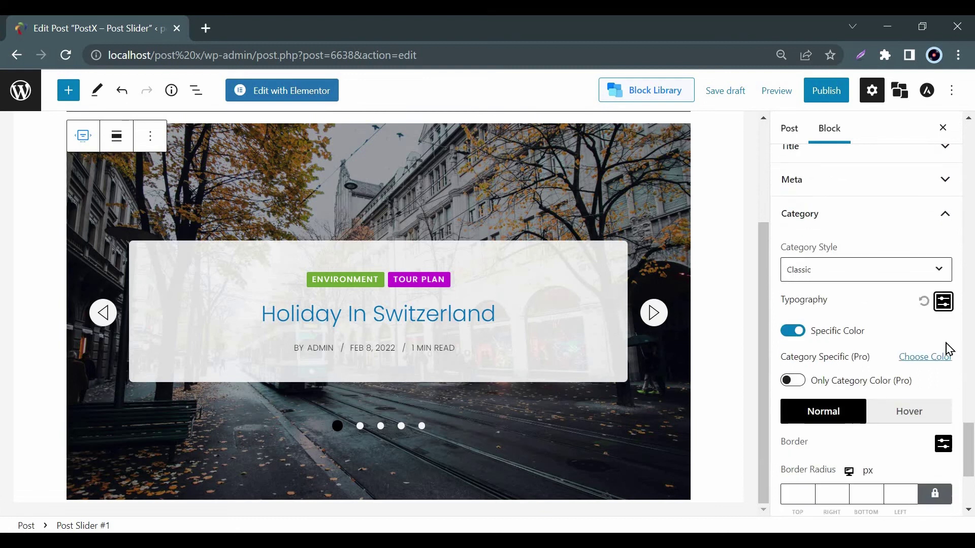
Step: Toggle Specific Color and Only Category Color off and back on, keeping coloured badges
{"action": "left_click", "coordinate": [801, 336]}
{"action": "left_click", "coordinate": [801, 336]}
{"action": "left_click", "coordinate": [797, 383]}
{"action": "left_click", "coordinate": [798, 384]}
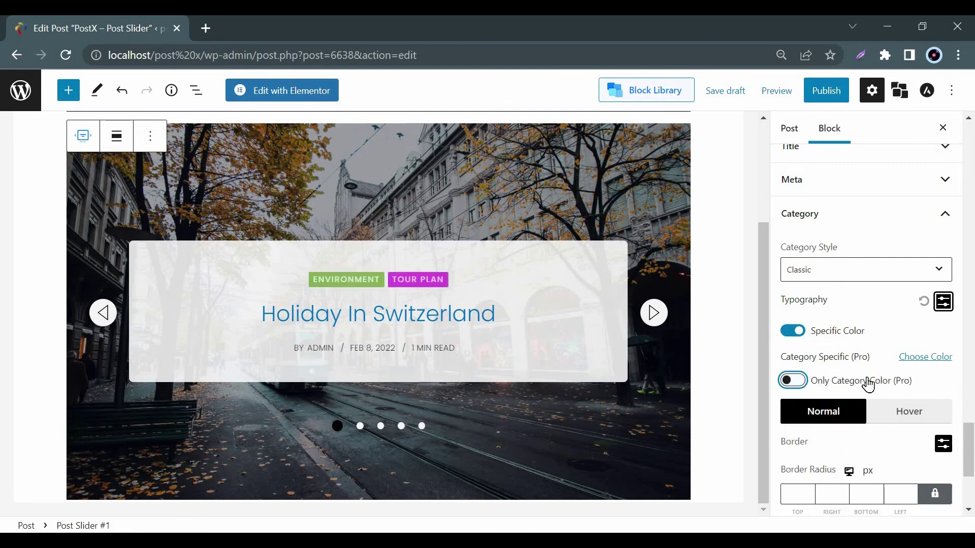
{"action": "scroll", "coordinate": [960, 381], "scroll_direction": "down", "scroll_amount": 3}
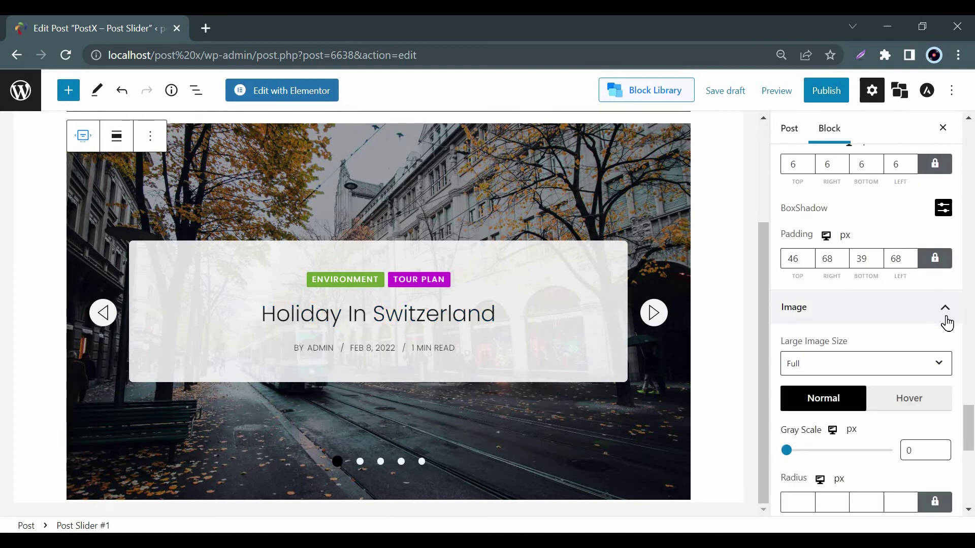
Step: Keep Full image size and toggle the dark overlay off and back on
{"action": "left_click", "coordinate": [939, 364]}
{"action": "scroll", "coordinate": [937, 392], "scroll_direction": "down", "scroll_amount": 1}
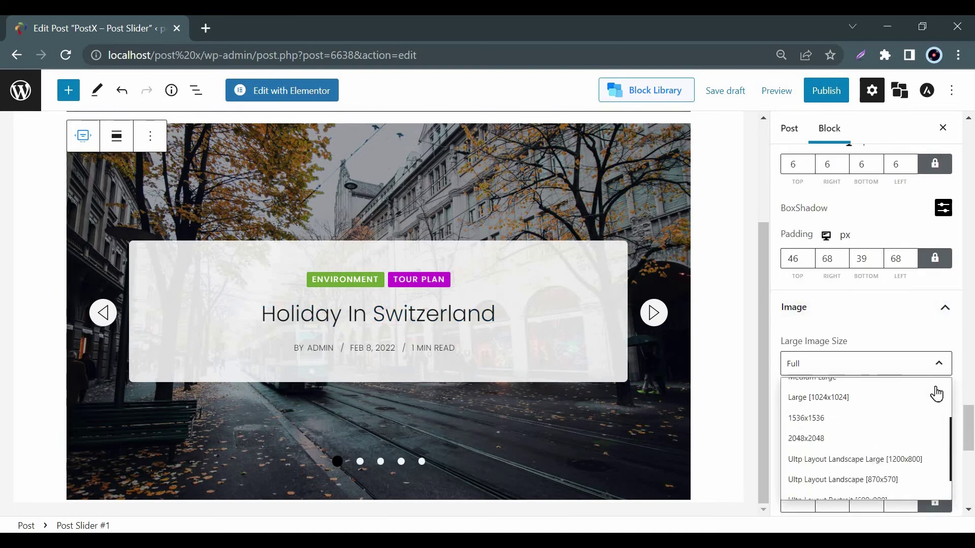
{"action": "scroll", "coordinate": [936, 392], "scroll_direction": "down", "scroll_amount": 1}
{"action": "left_click", "coordinate": [948, 372]}
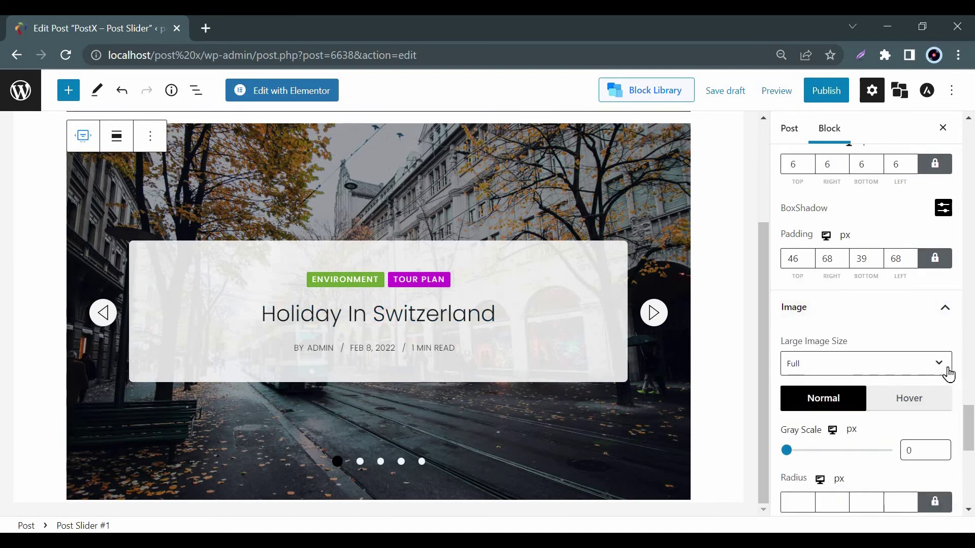
{"action": "scroll", "coordinate": [948, 372], "scroll_direction": "down", "scroll_amount": 1}
{"action": "scroll", "coordinate": [948, 374], "scroll_direction": "down", "scroll_amount": 2}
{"action": "scroll", "coordinate": [948, 377], "scroll_direction": "down", "scroll_amount": 1}
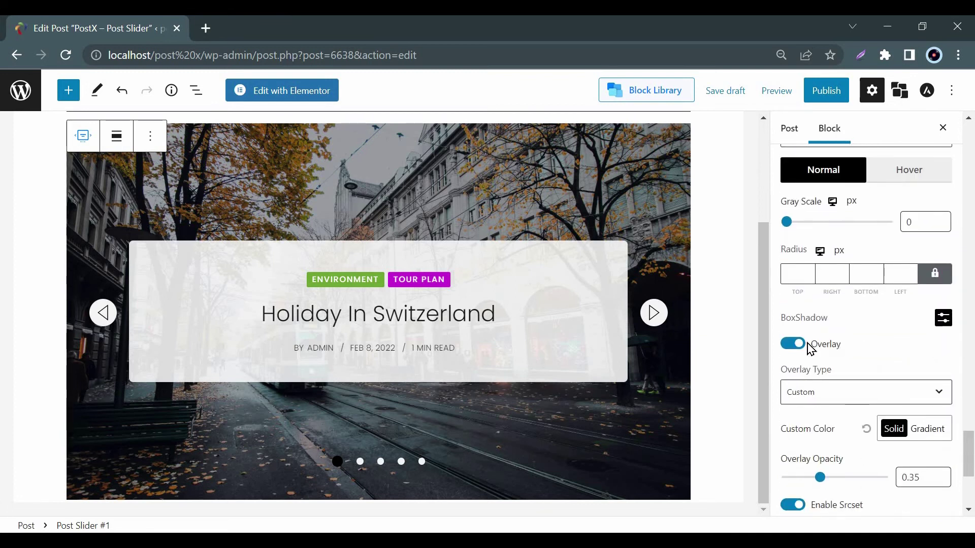
{"action": "left_click", "coordinate": [792, 344]}
{"action": "left_click", "coordinate": [793, 345]}
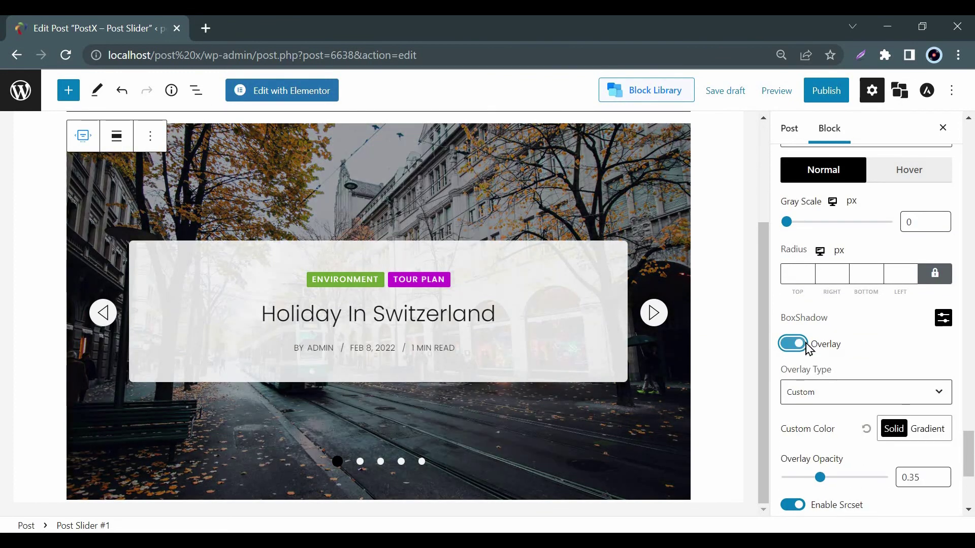
{"action": "scroll", "coordinate": [907, 355], "scroll_direction": "down", "scroll_amount": 1}
{"action": "scroll", "coordinate": [908, 356], "scroll_direction": "down", "scroll_amount": 1}
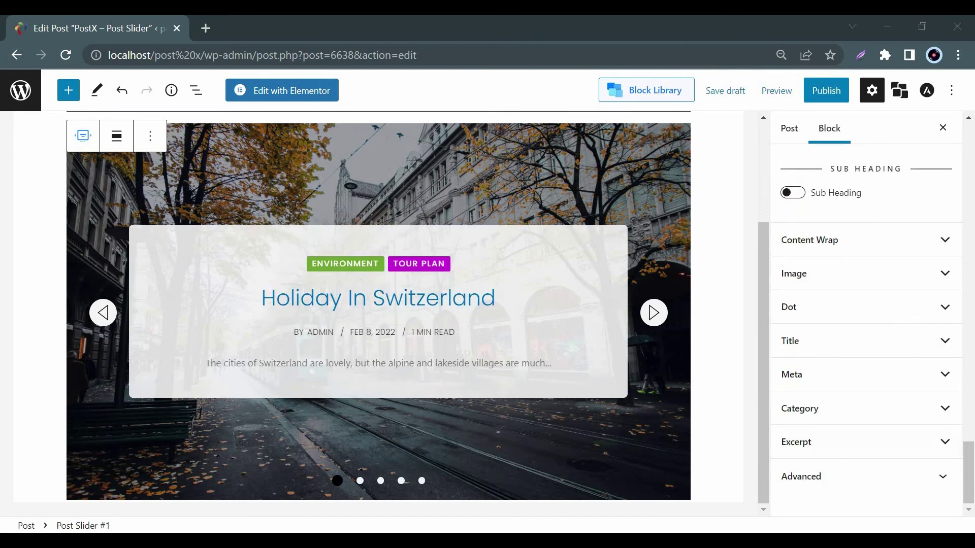
Step: Enable the excerpt and trim its limit to 11 words
{"action": "left_click", "coordinate": [947, 439]}
{"action": "scroll", "coordinate": [864, 358], "scroll_direction": "down", "scroll_amount": 2}
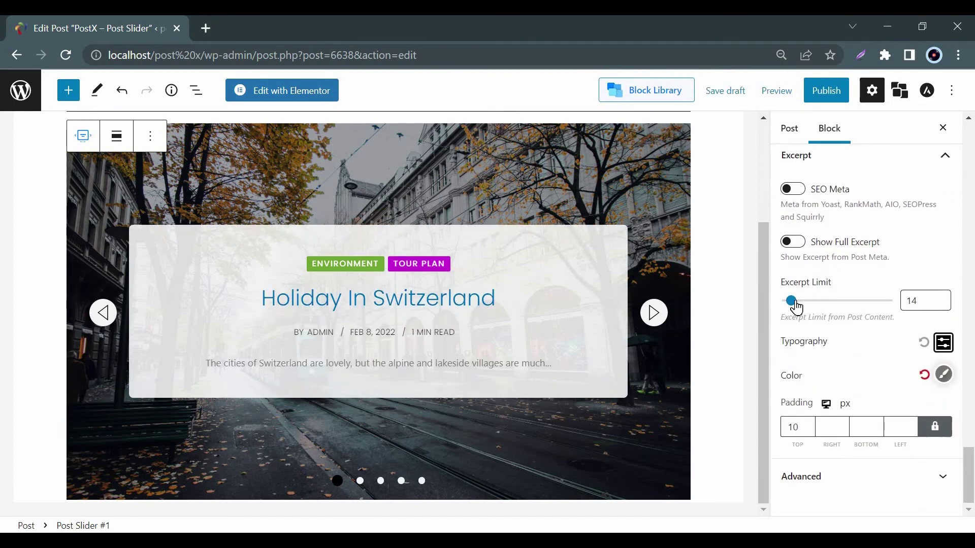
{"action": "left_click_drag", "start_coordinate": [793, 306], "coordinate": [791, 307]}
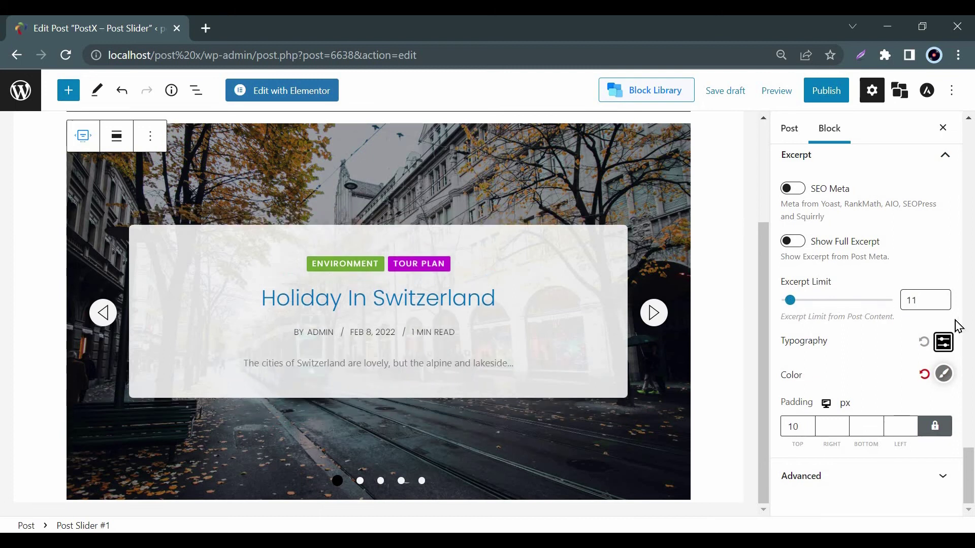
{"action": "left_click", "coordinate": [943, 344]}
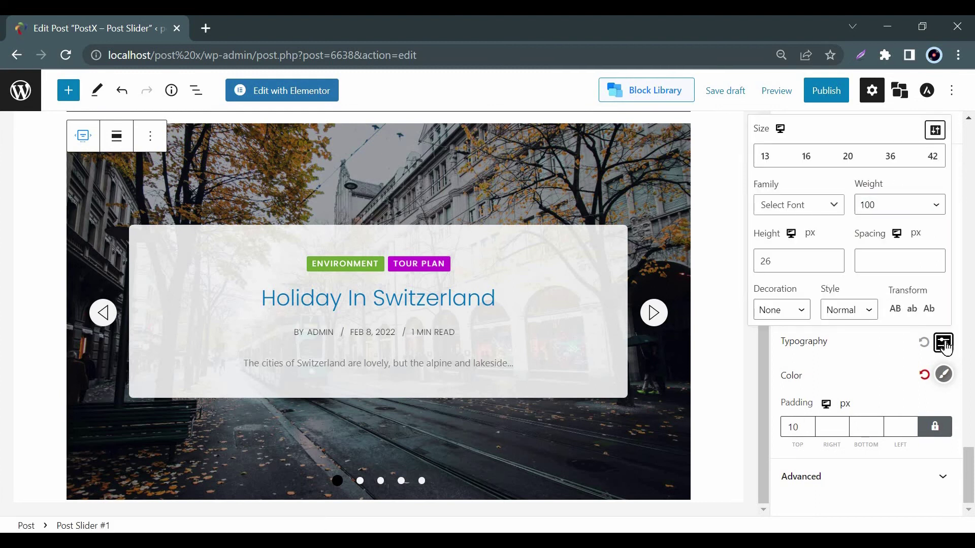
{"action": "left_click", "coordinate": [943, 344]}
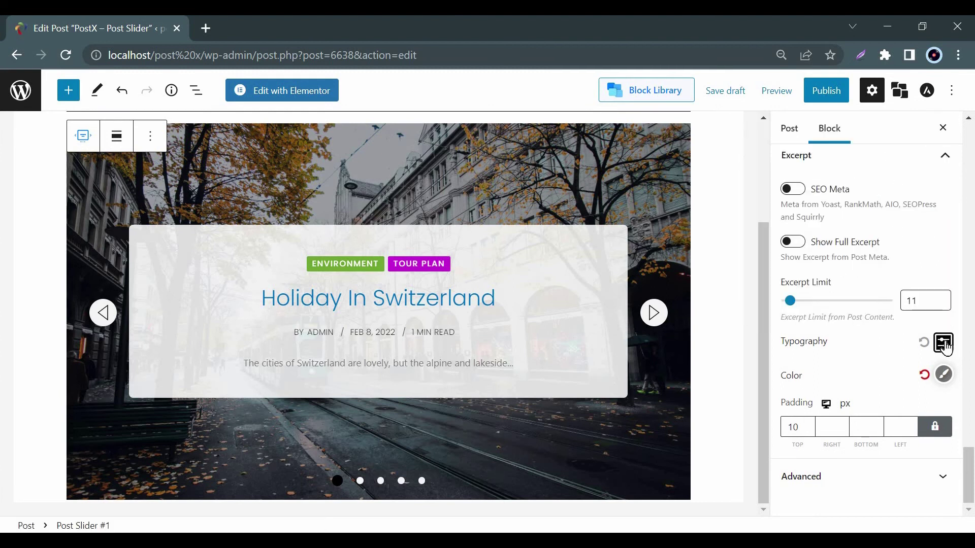
Step: Colour the excerpt text black (#000000) from the PostX swatches
{"action": "left_click", "coordinate": [944, 375]}
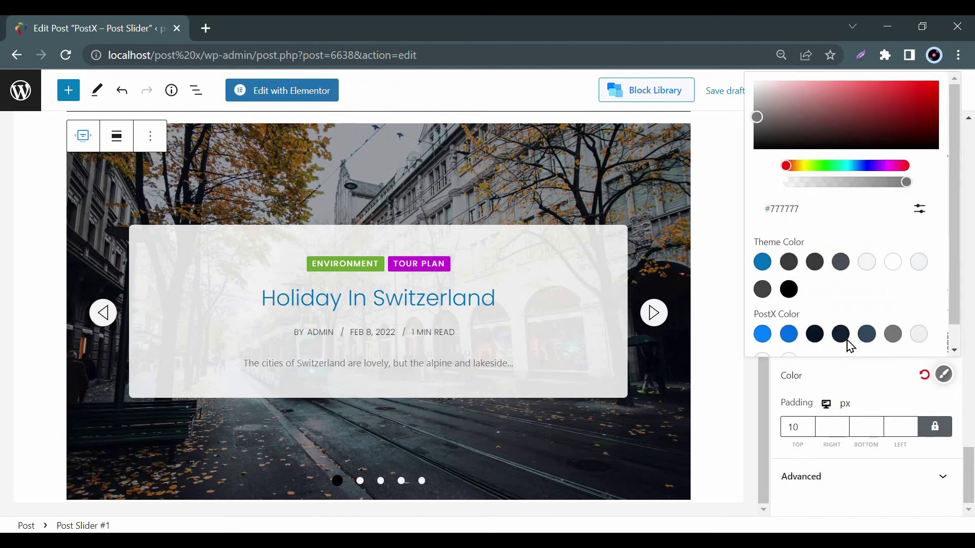
{"action": "left_click", "coordinate": [792, 336]}
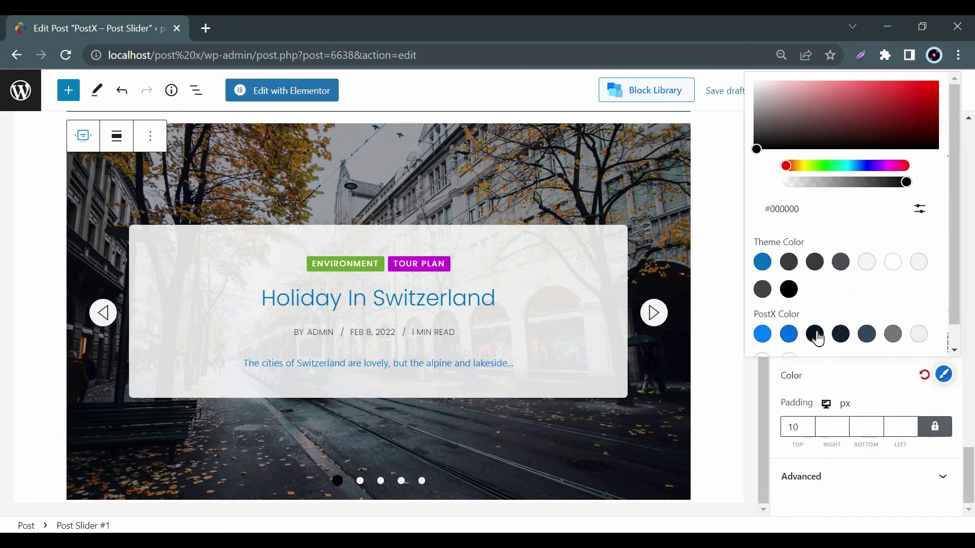
{"action": "left_click", "coordinate": [959, 405]}
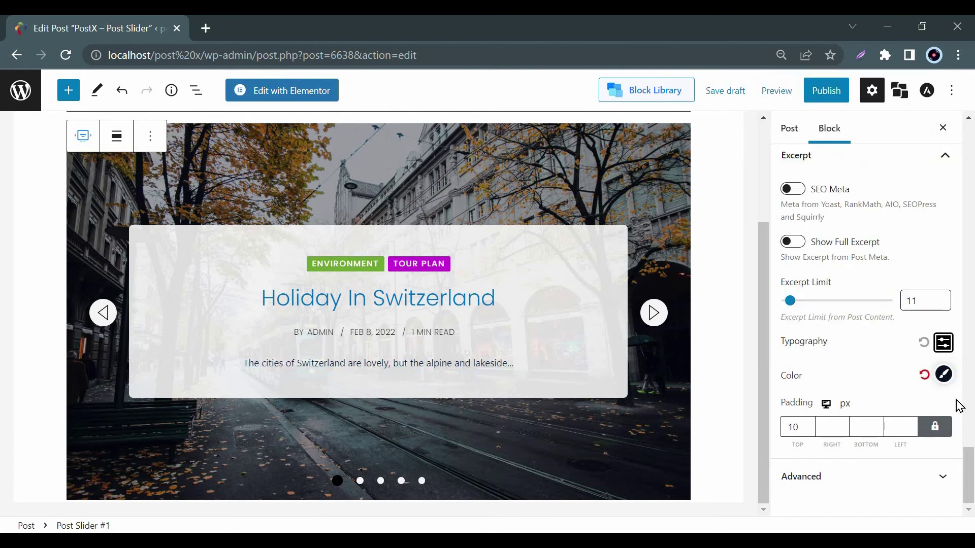
Step: Set the Read More icon style to Angle and a green-to-blue gradient background
{"action": "left_click", "coordinate": [946, 310]}
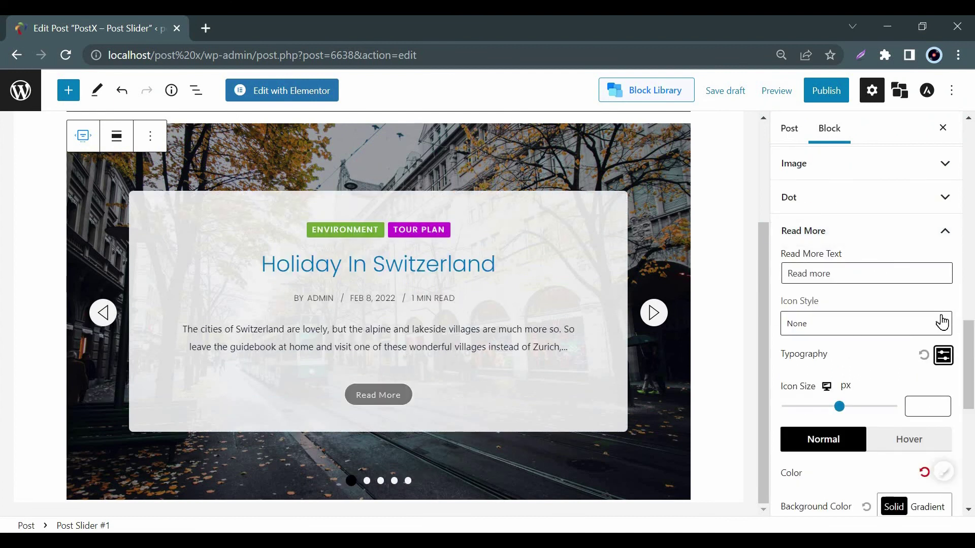
{"action": "left_click", "coordinate": [942, 322]}
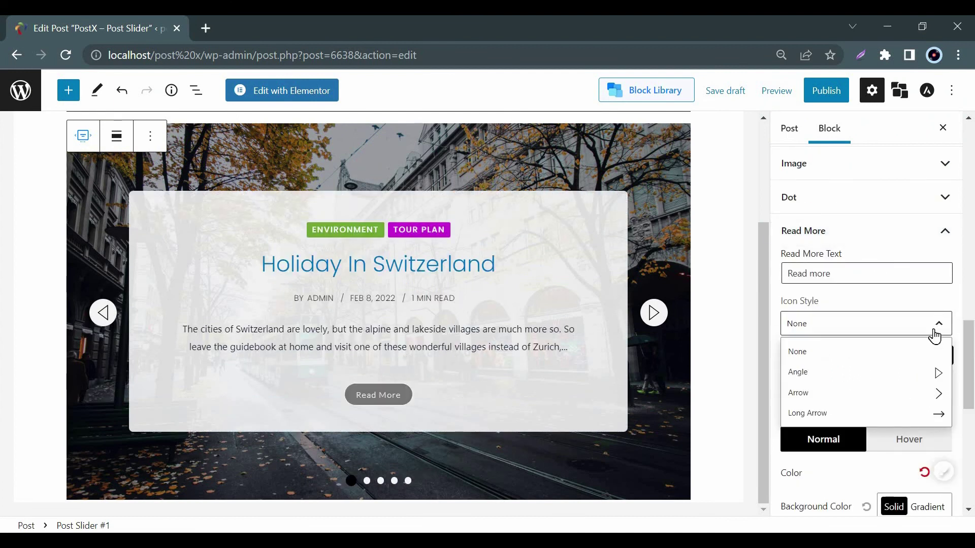
{"action": "left_click", "coordinate": [935, 375]}
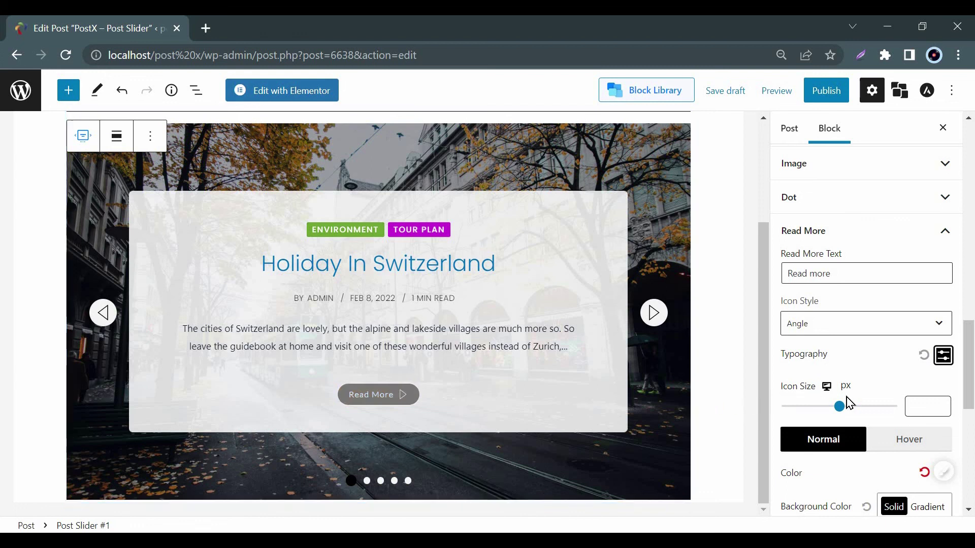
{"action": "scroll", "coordinate": [964, 400], "scroll_direction": "down", "scroll_amount": 2}
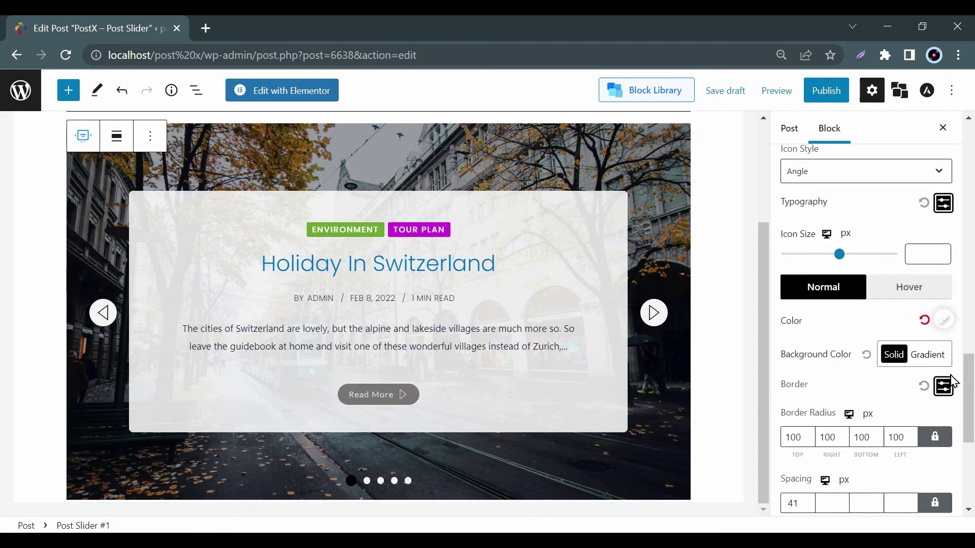
{"action": "left_click", "coordinate": [924, 356]}
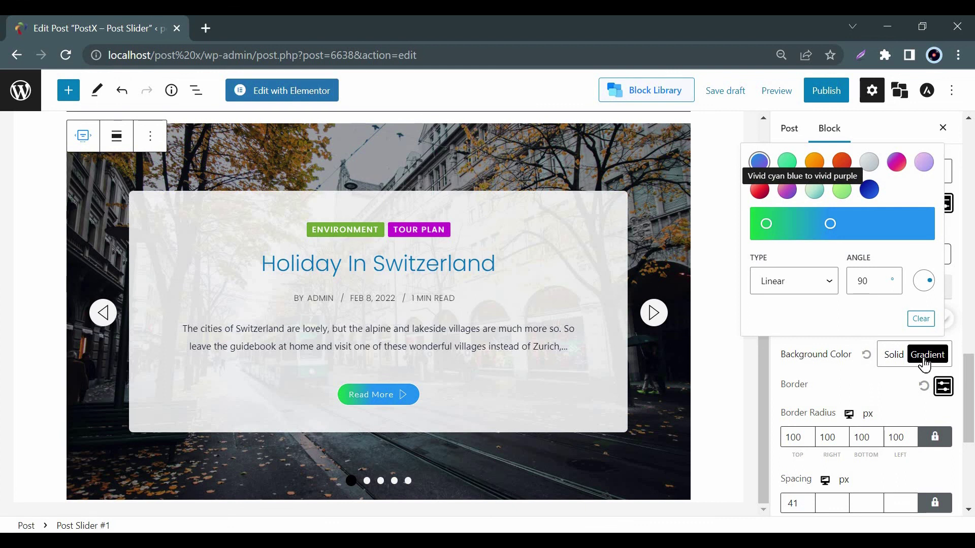
{"action": "left_click", "coordinate": [958, 371]}
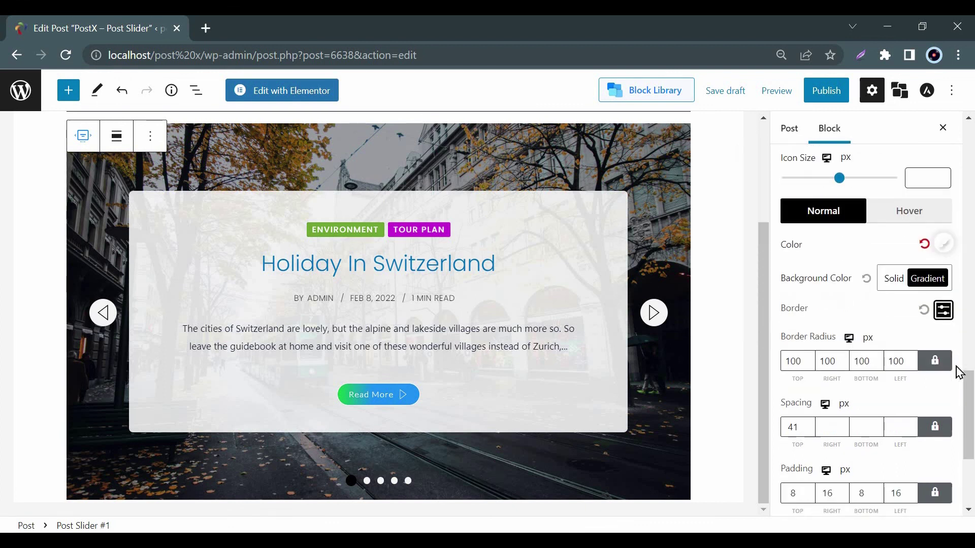